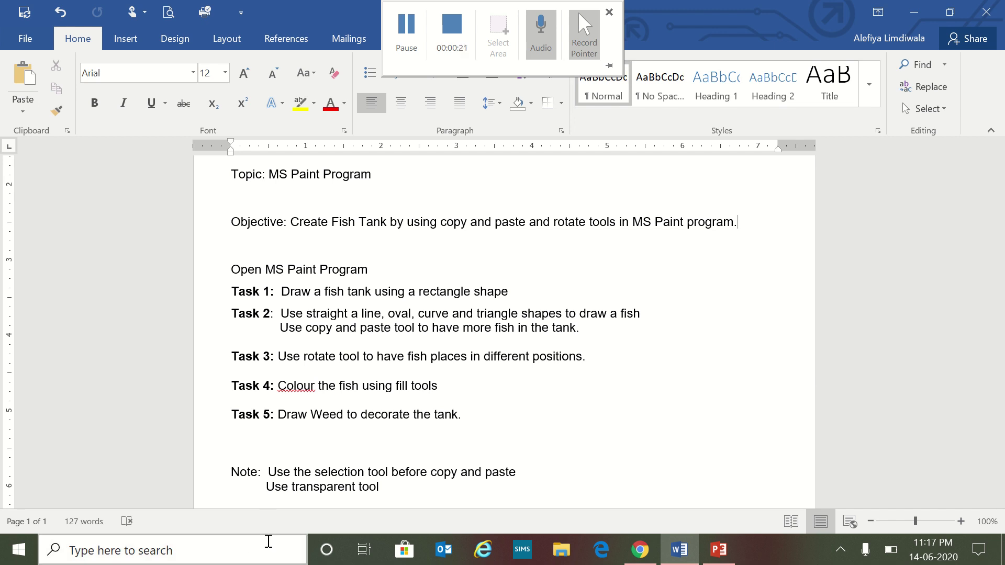
Launch Paint from Windows search so a blank canvas is open
left_click(268, 542)
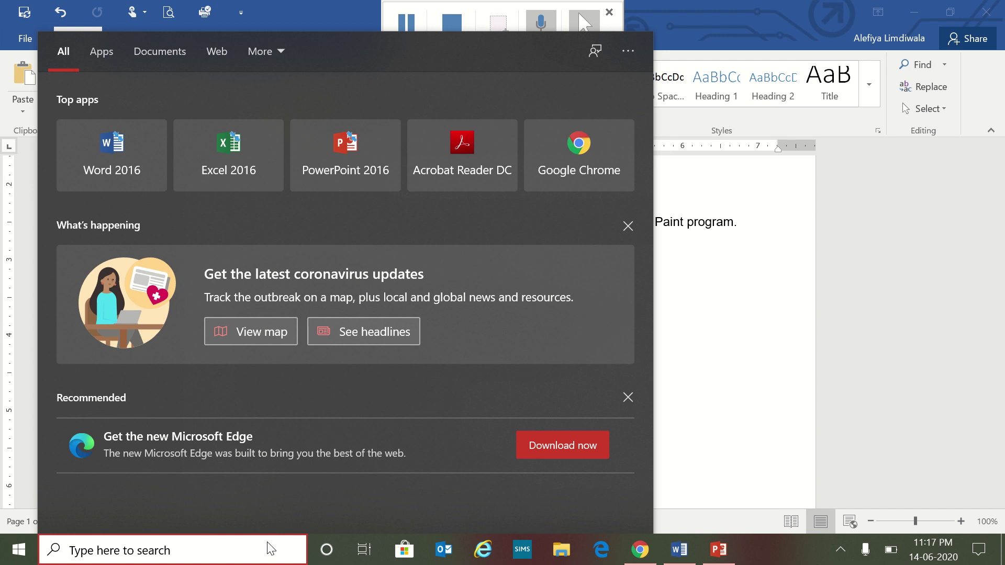
type("paint")
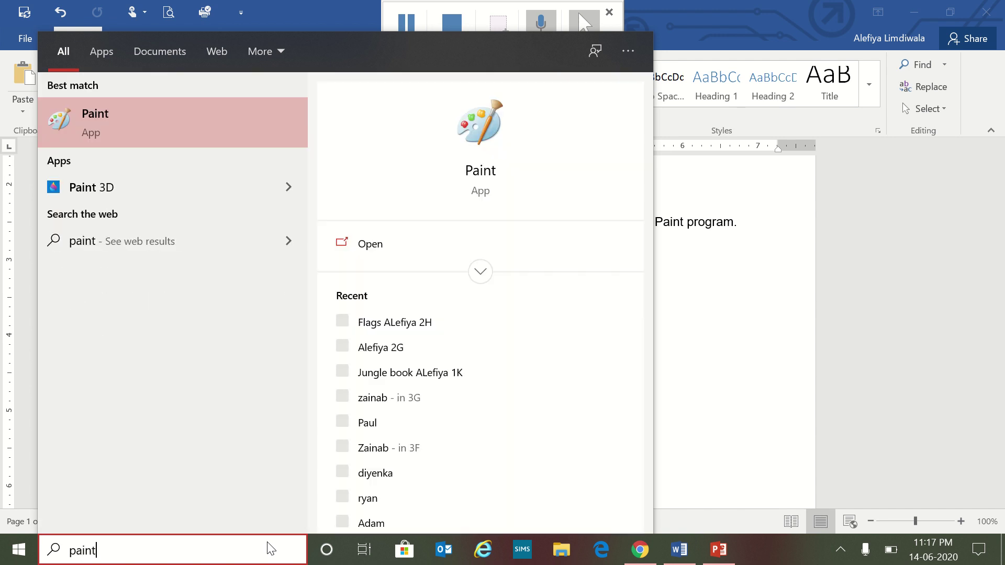
left_click(154, 131)
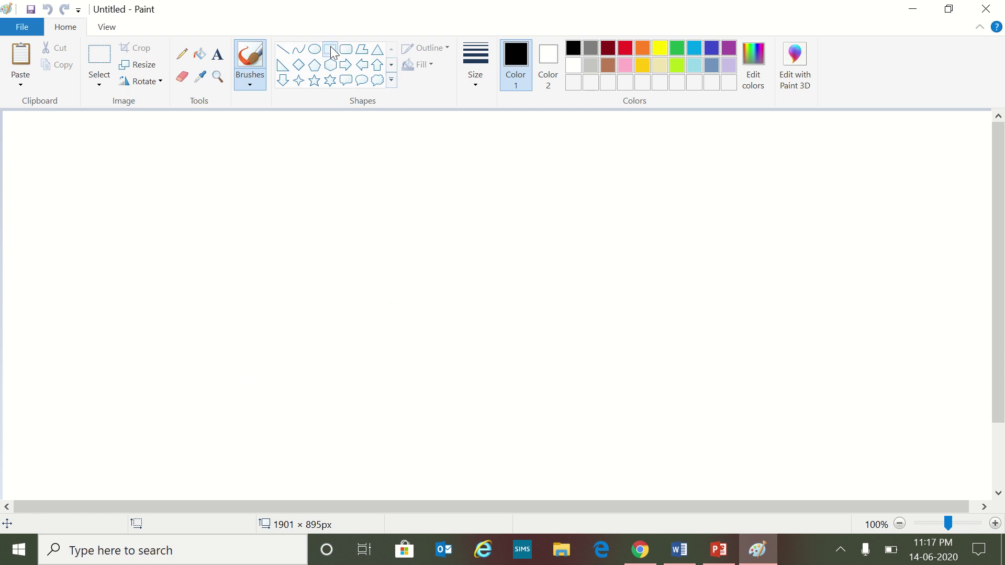
Draw a large black rectangle spanning most of the canvas as the tank outline
left_click(331, 49)
left_click_drag(46, 152, 184, 295)
left_click_drag(256, 352, 942, 467)
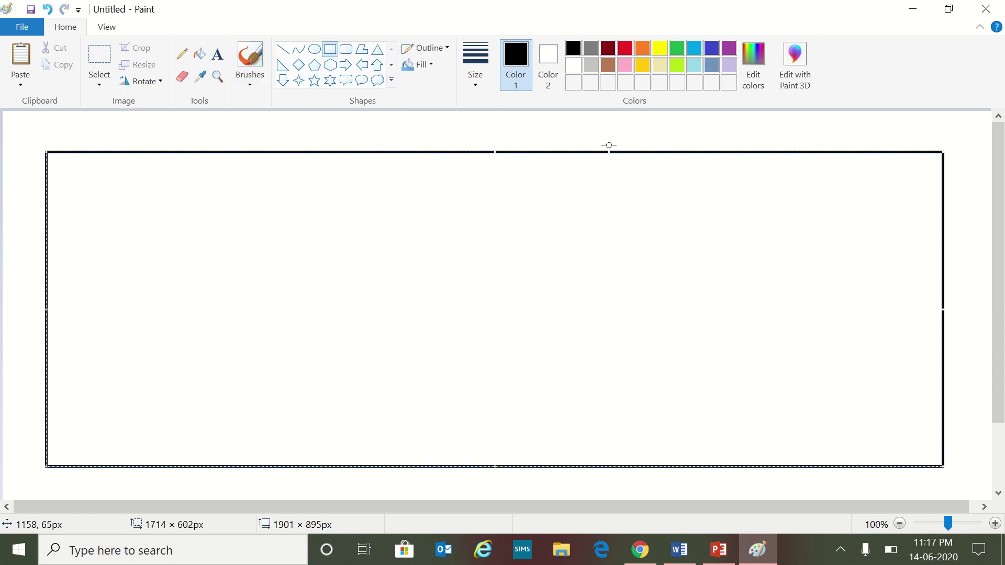
Draw an oval fish body in the tank's upper left with upper and lower tail lines
left_click(315, 50)
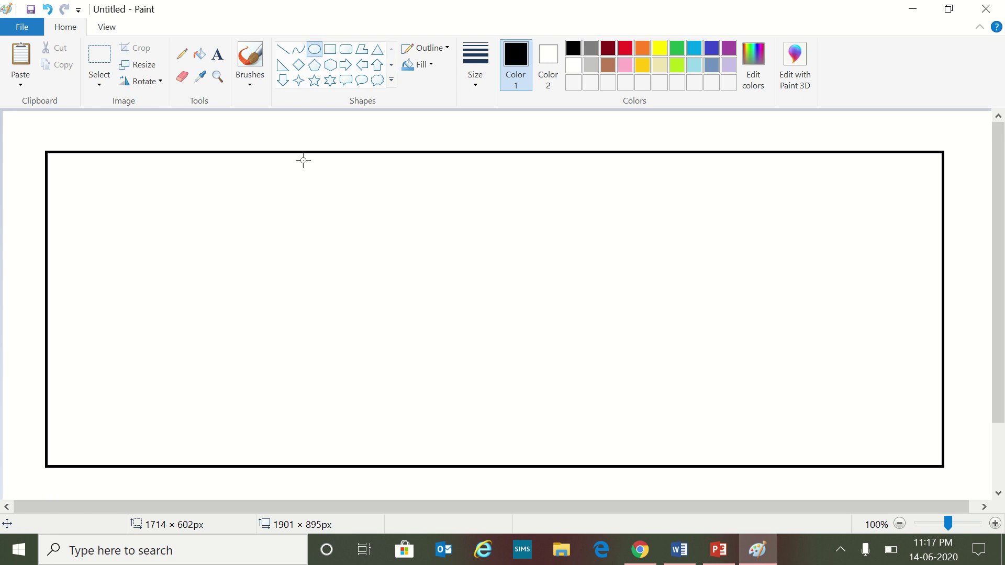
left_click_drag(145, 226, 255, 257)
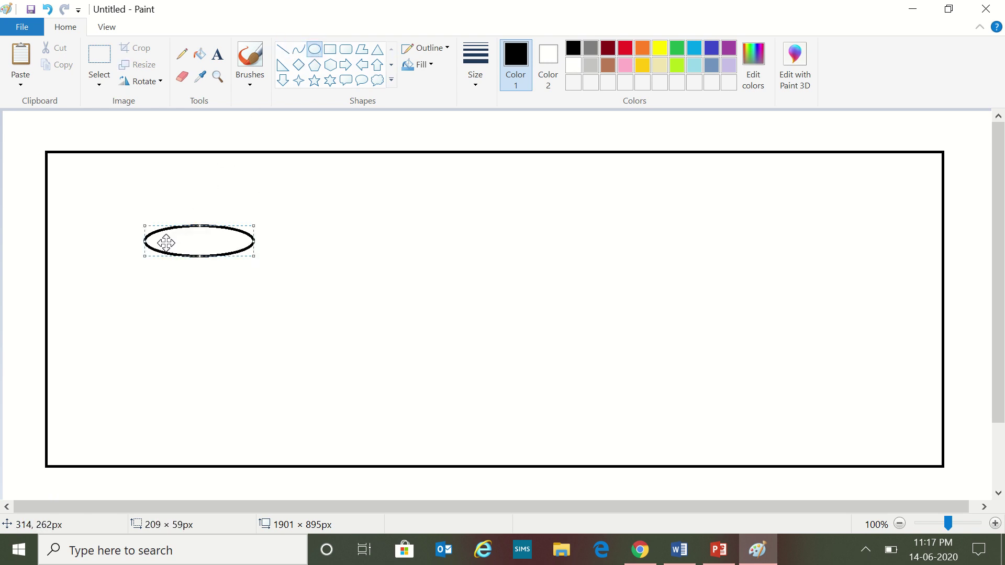
left_click(284, 54)
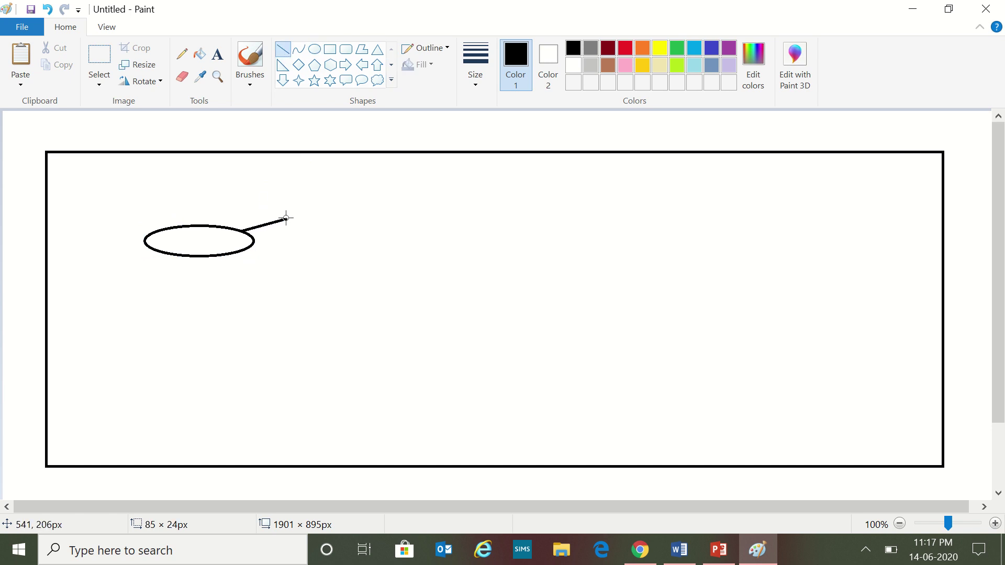
left_click_drag(244, 230, 287, 218)
left_click_drag(238, 252, 283, 269)
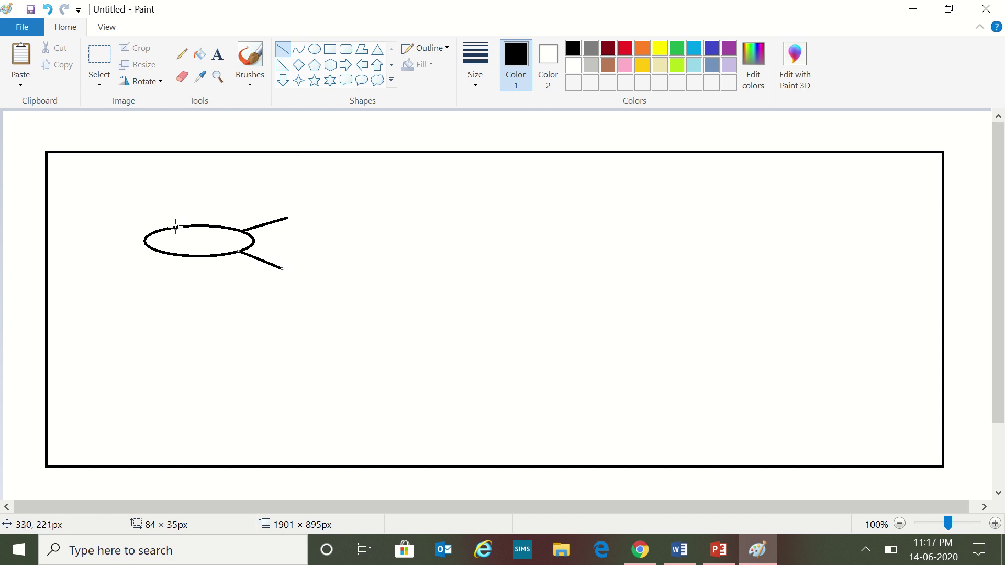
Add top and bottom fin lines, a mouth line and a small oval eye
left_click_drag(176, 227, 200, 209)
left_click_drag(178, 257, 205, 277)
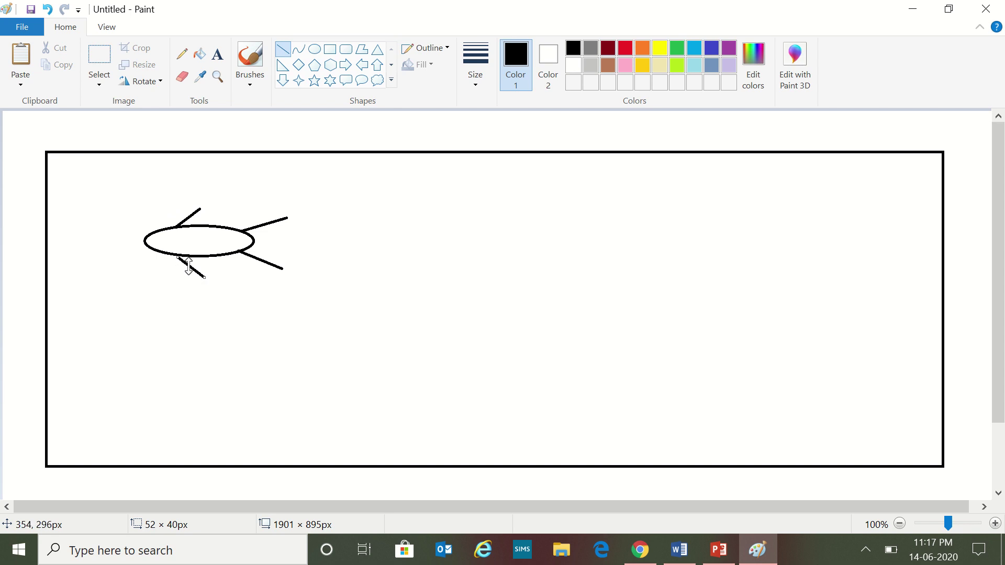
left_click_drag(190, 266, 191, 265)
left_click_drag(143, 241, 155, 241)
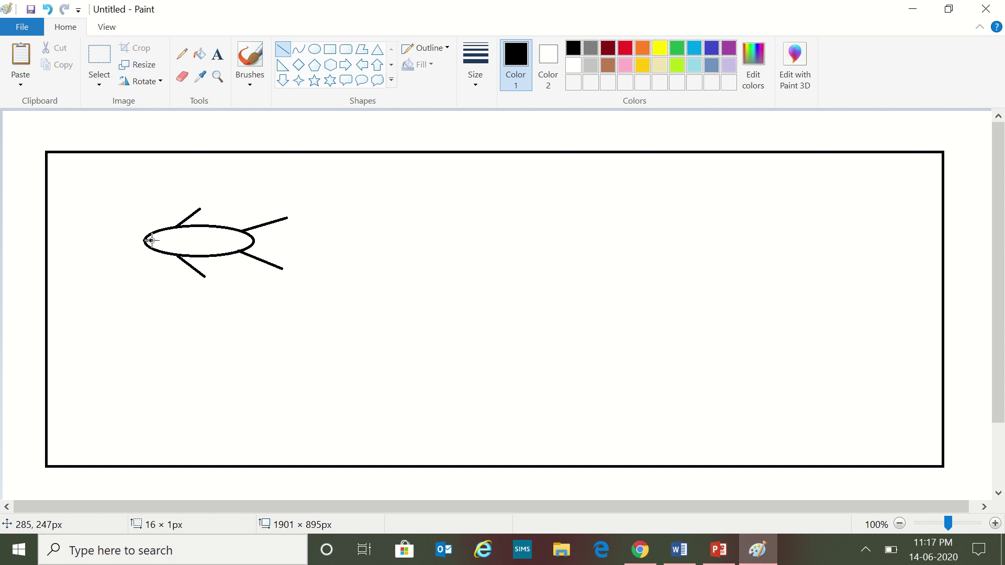
left_click(316, 51)
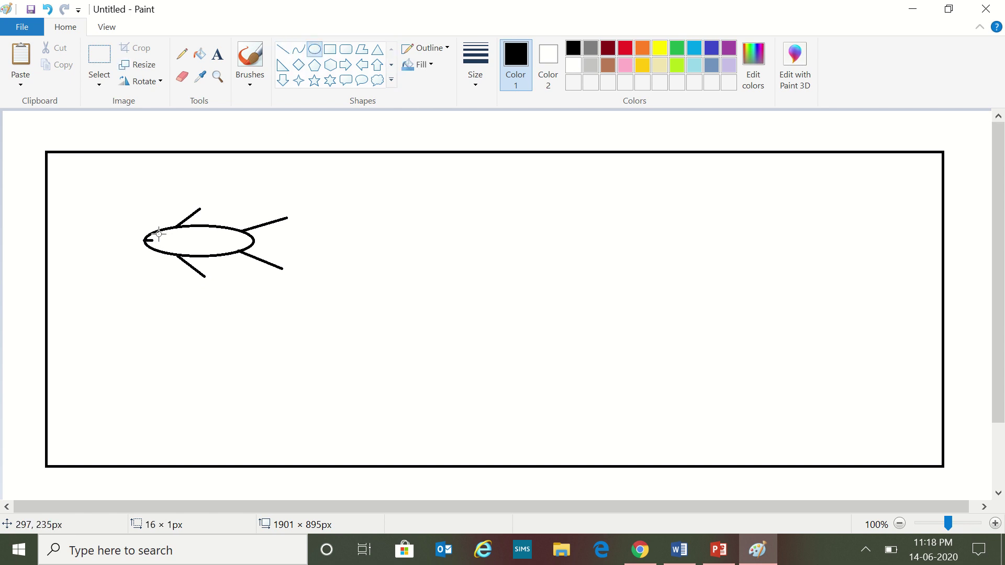
left_click_drag(162, 234, 166, 239)
Close the tail end with an inward-bent curve
left_click(299, 53)
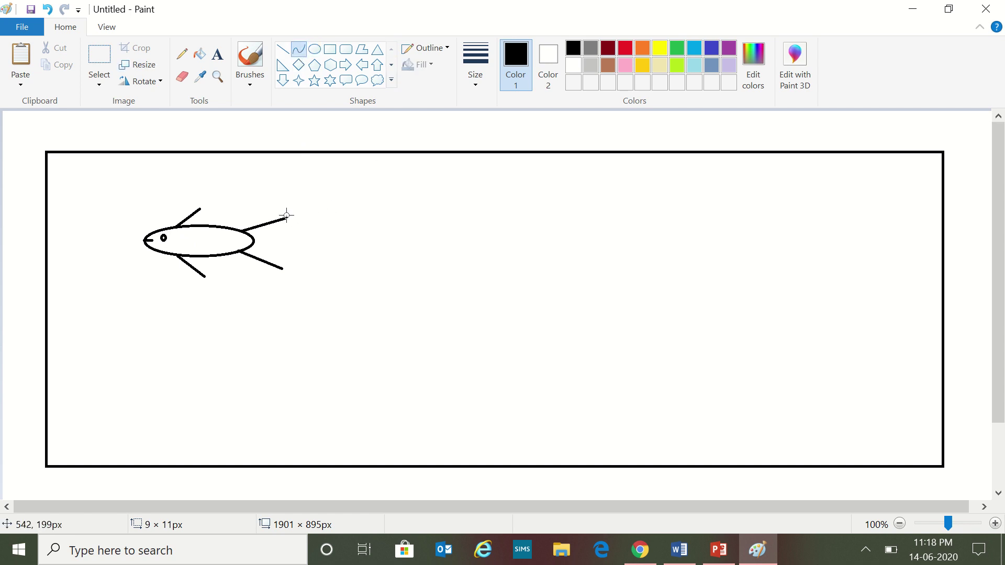
left_click_drag(287, 219, 281, 272)
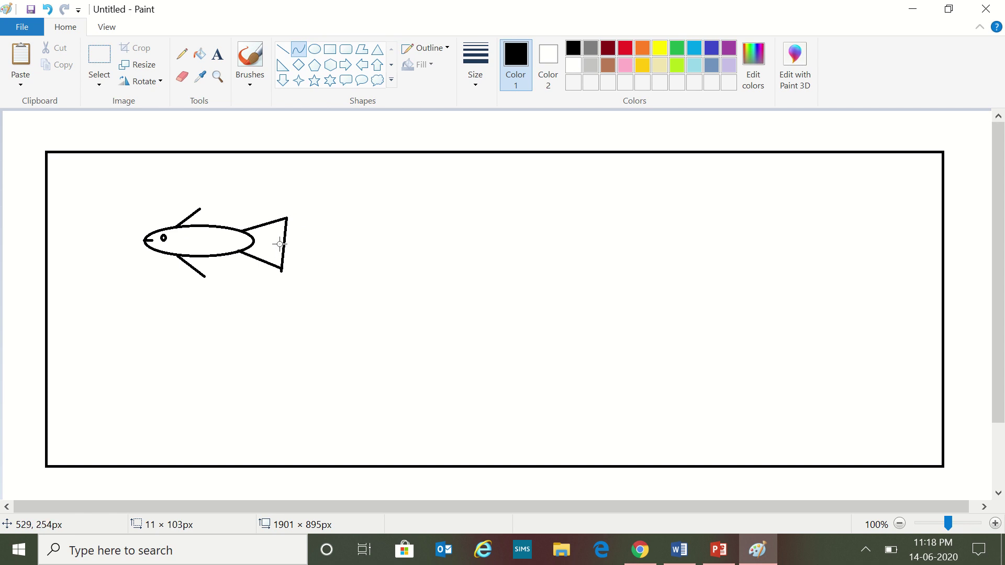
left_click(280, 244)
left_click(275, 244)
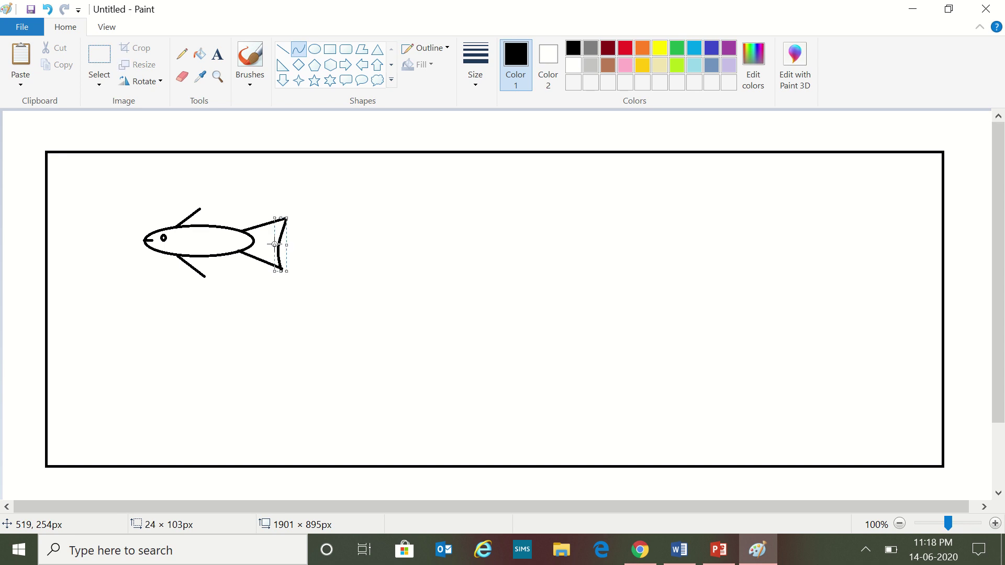
Close the top and bottom fins with curved lines into triangular shapes
left_click_drag(199, 209, 201, 226)
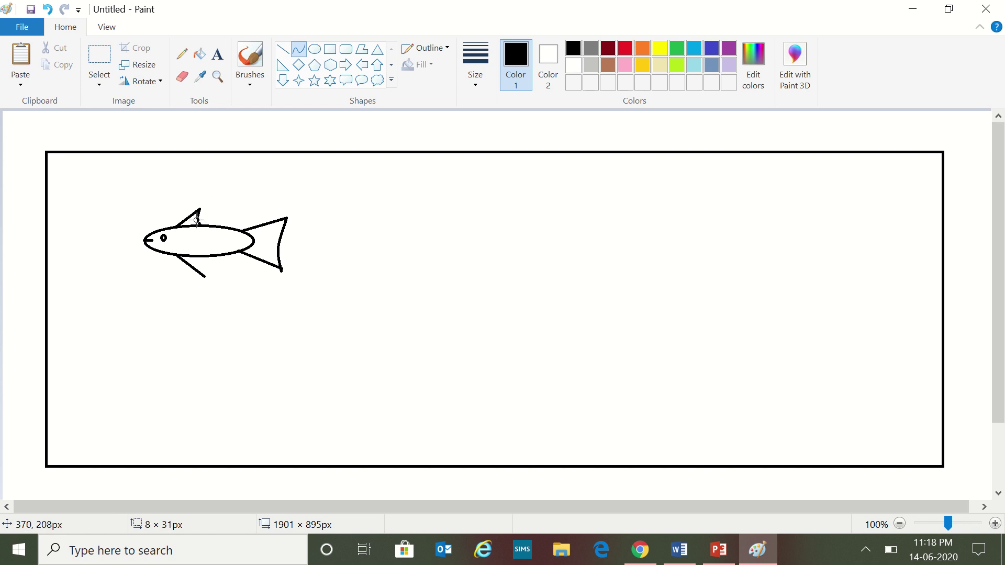
left_click_drag(196, 221, 198, 217)
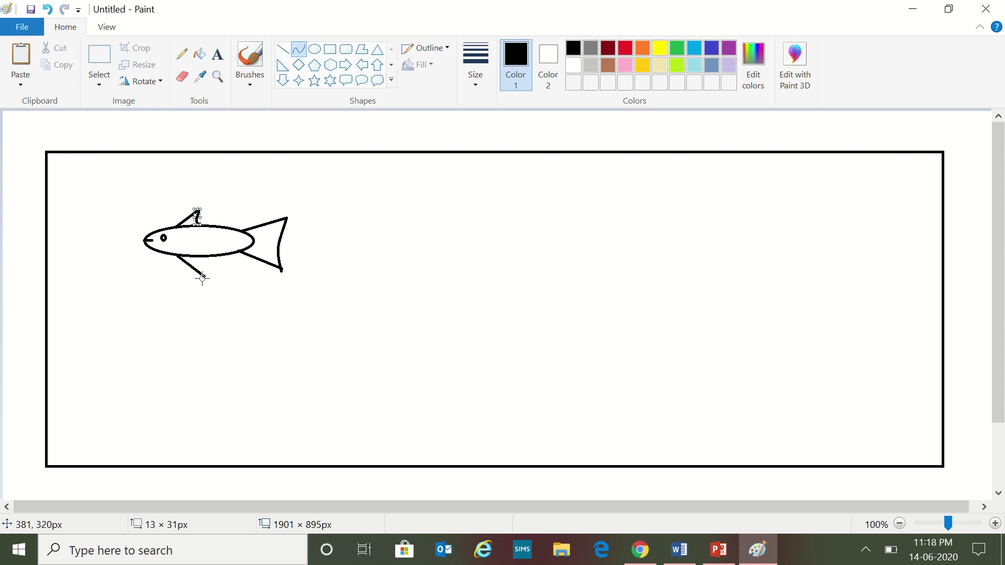
left_click_drag(203, 277, 203, 257)
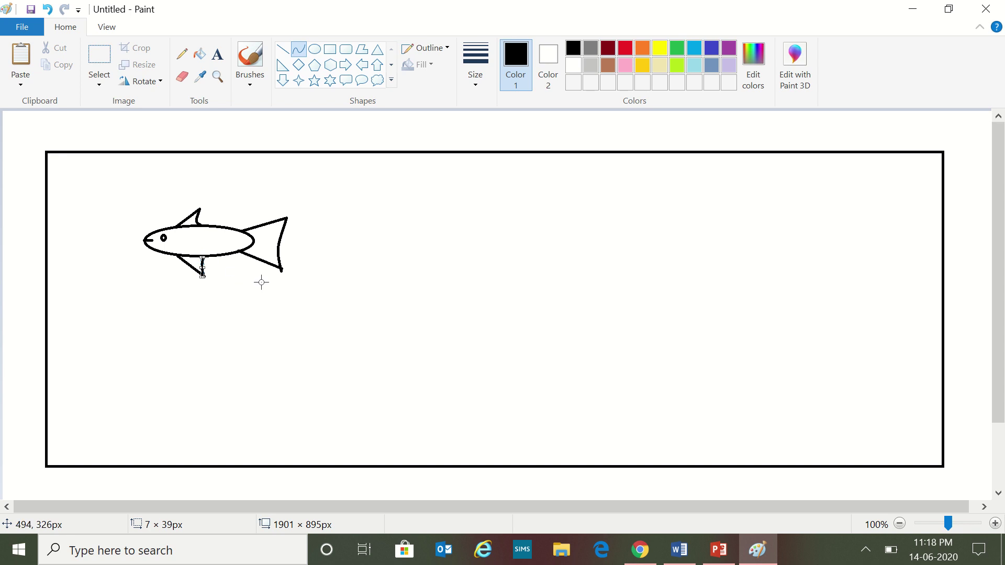
Finish the bottom fin and select the whole fish with a rectangular selection
left_click(237, 295)
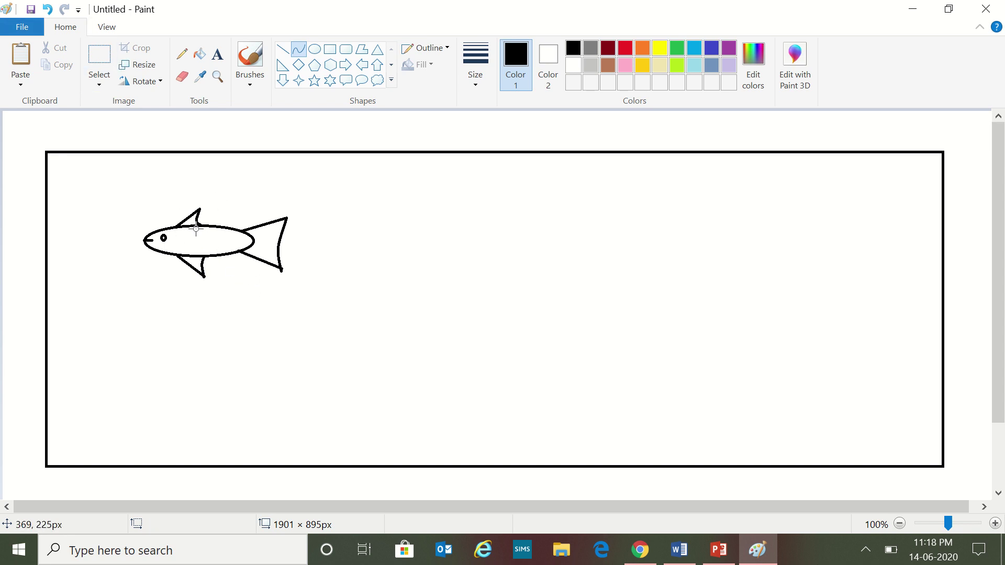
left_click(101, 66)
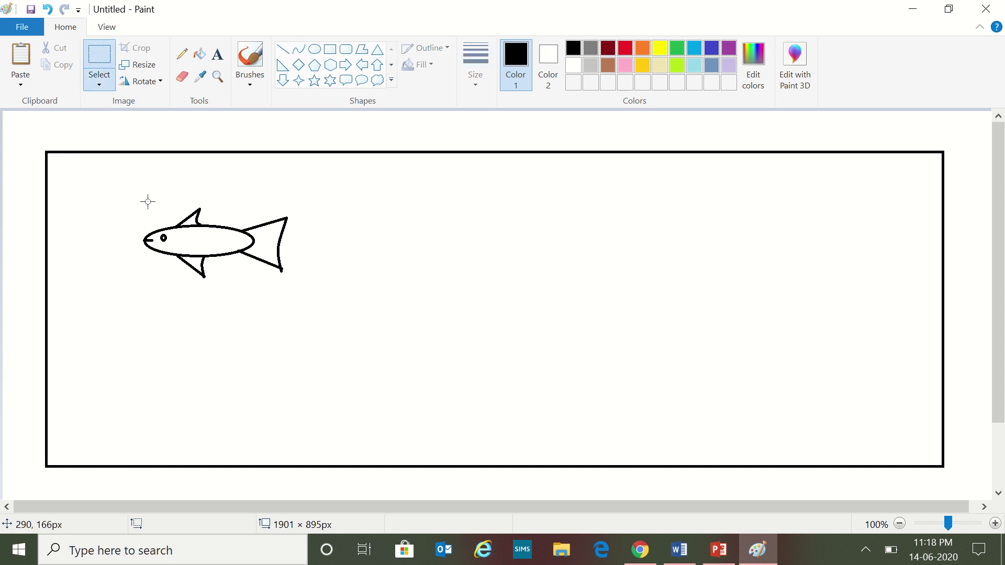
left_click(99, 78)
left_click(64, 119)
left_click_drag(108, 168, 340, 305)
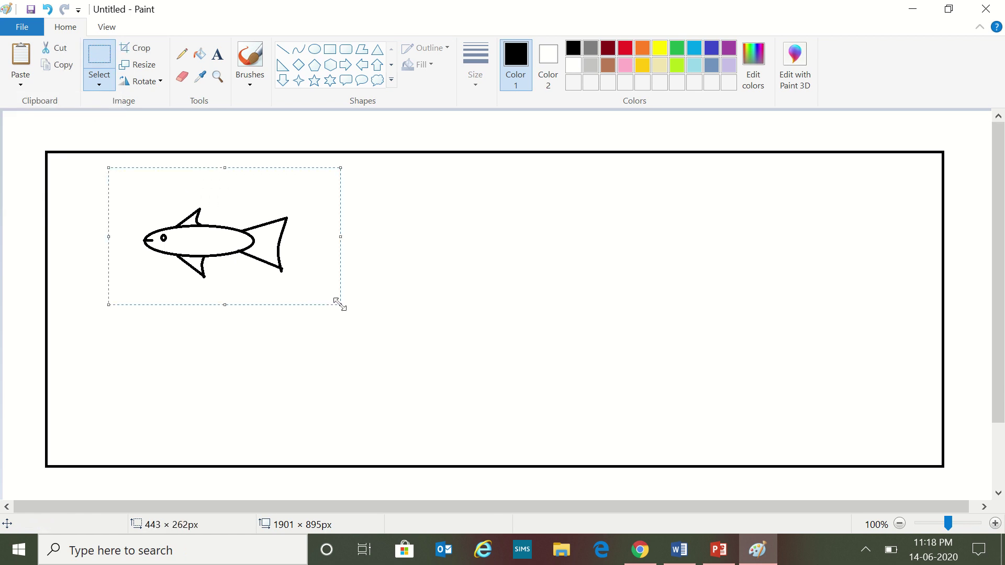
Copy the fish and paste a second one into the tank's lower middle
left_click(67, 69)
left_click(32, 54)
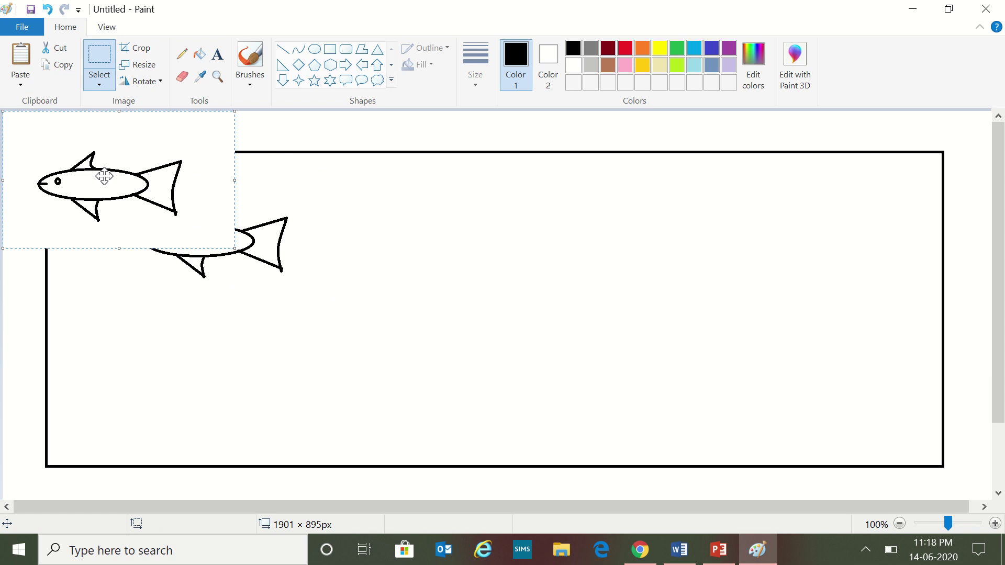
left_click_drag(104, 172, 262, 321)
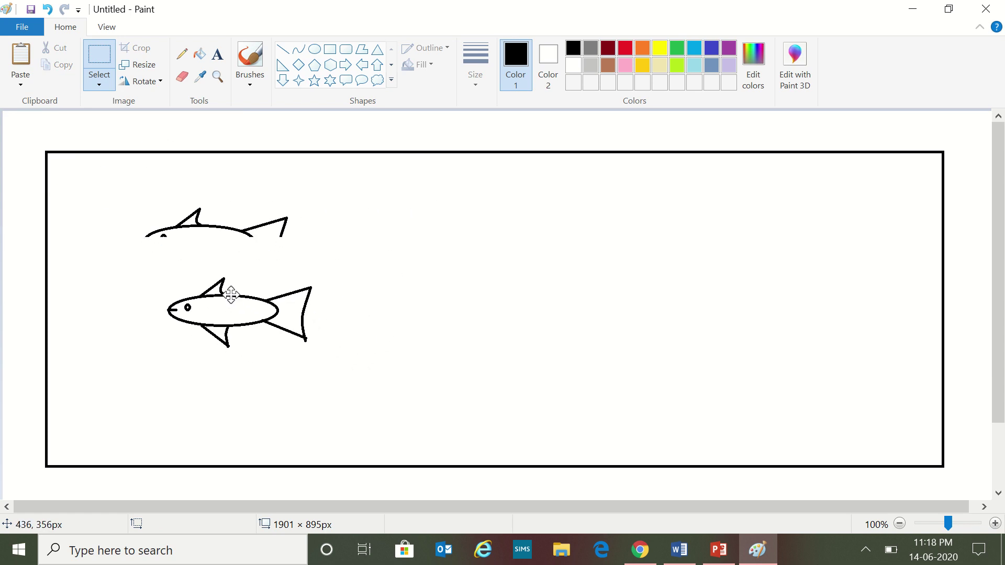
mouse_move(261, 322)
left_mouse_down()
mouse_move(306, 353)
mouse_move(337, 352)
left_mouse_up()
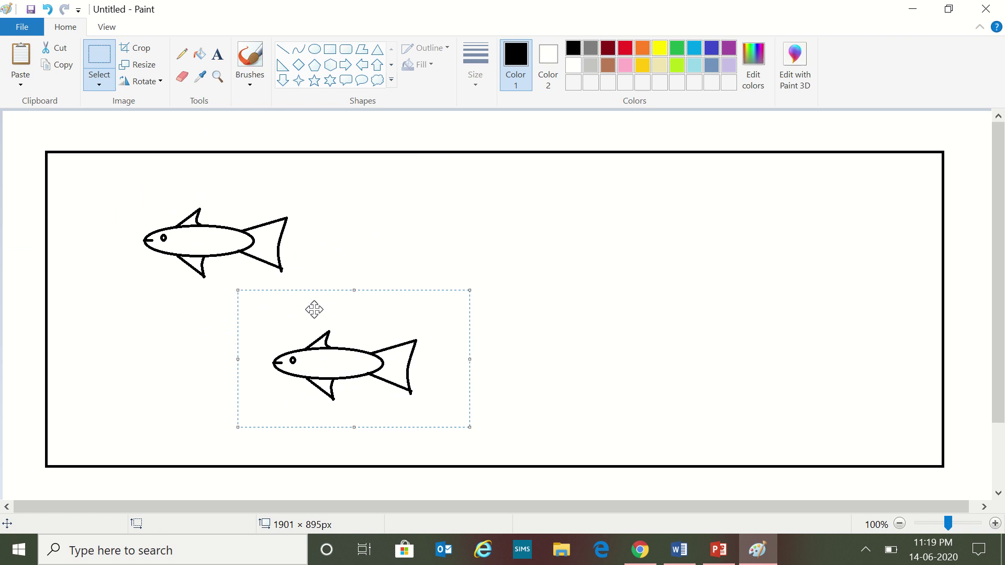
Set transparent selection, then paste a copy of the upper fish just below it
left_click(101, 86)
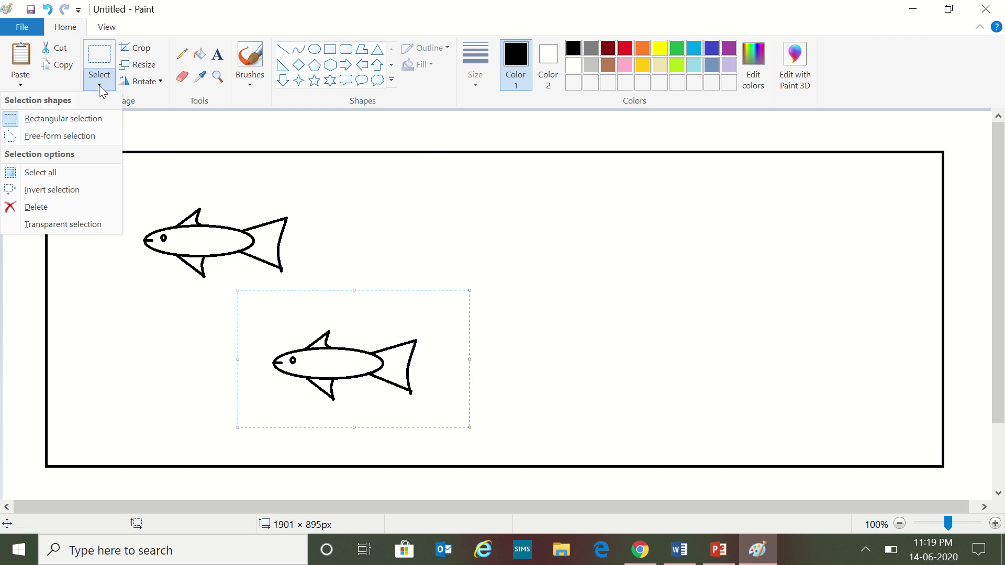
left_click(78, 228)
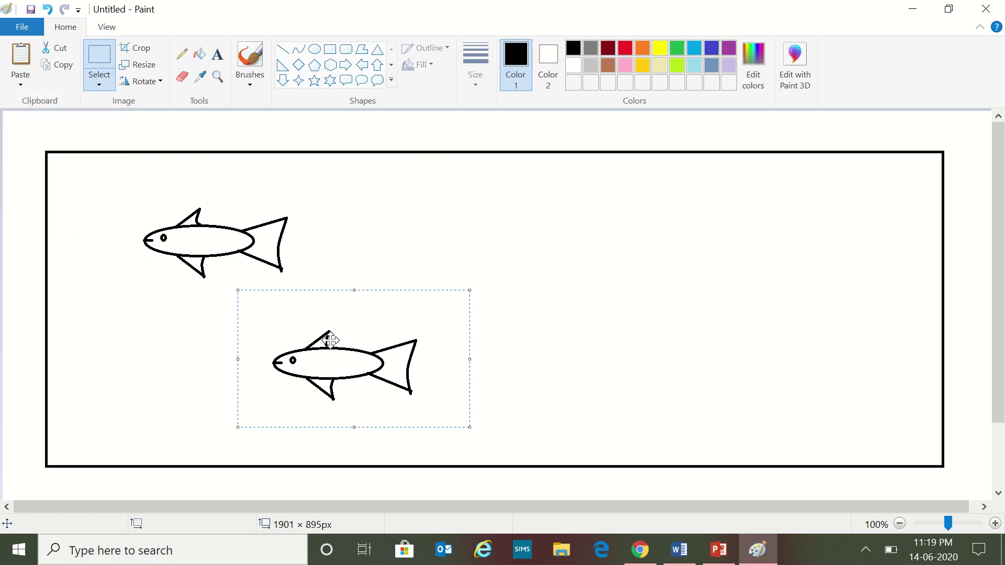
left_click(109, 63)
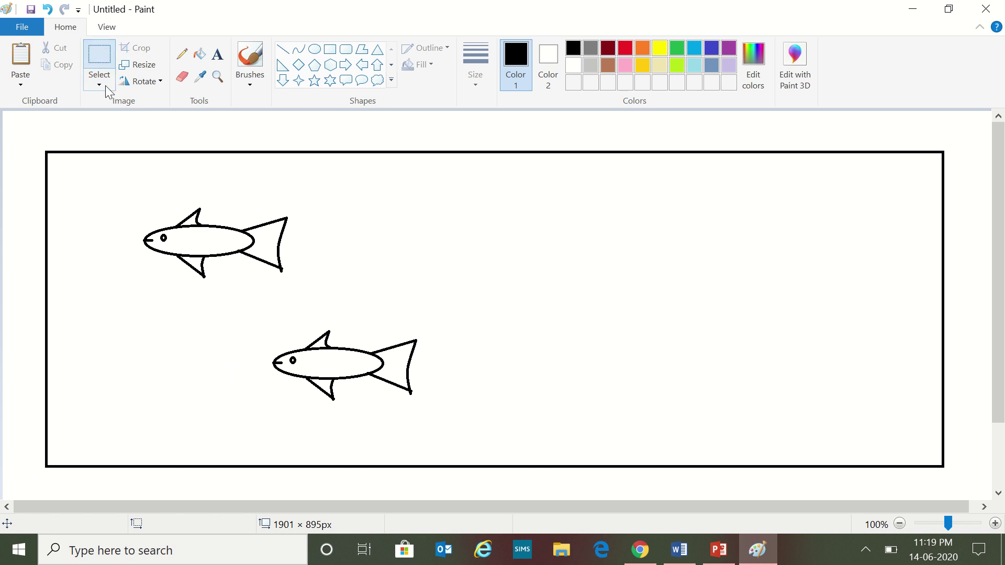
left_click_drag(108, 172, 332, 291)
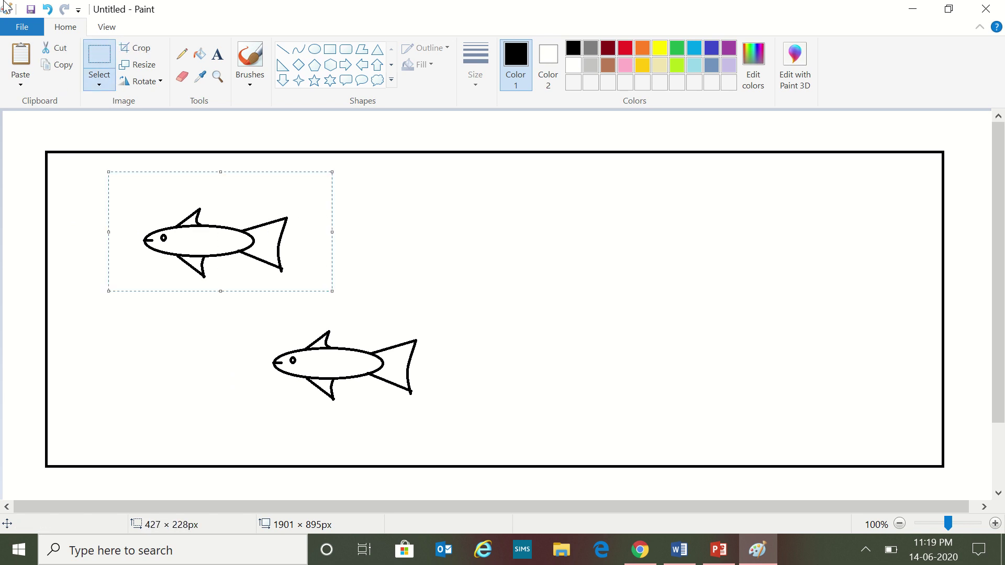
left_click(33, 57)
mouse_move(175, 168)
left_mouse_down()
mouse_move(348, 293)
mouse_move(254, 317)
mouse_move(452, 408)
left_mouse_up()
Delete the extra lower-right fish and its leftover mouth mark
left_click(103, 57)
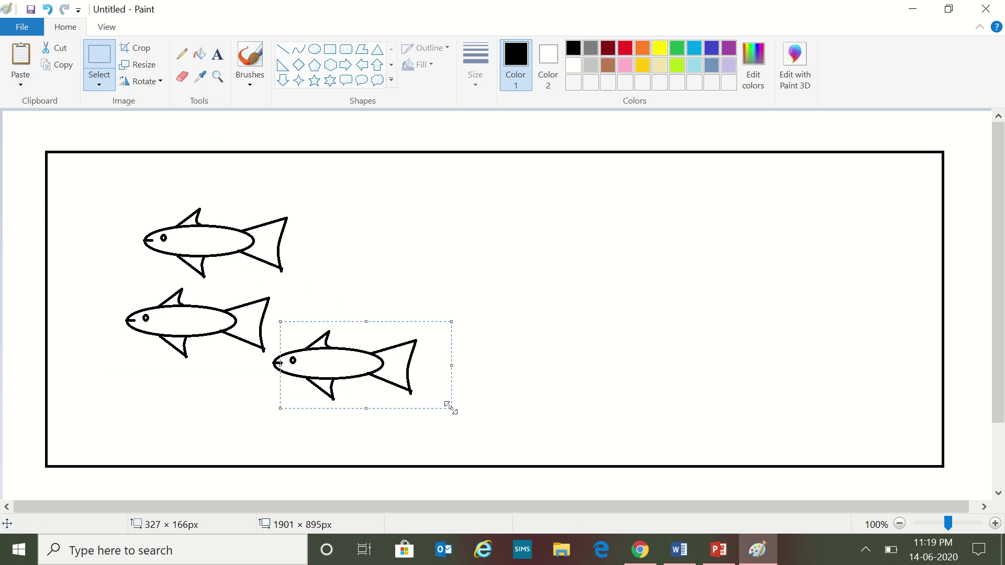
key("Delete")
left_click_drag(271, 355, 288, 379)
key("Delete")
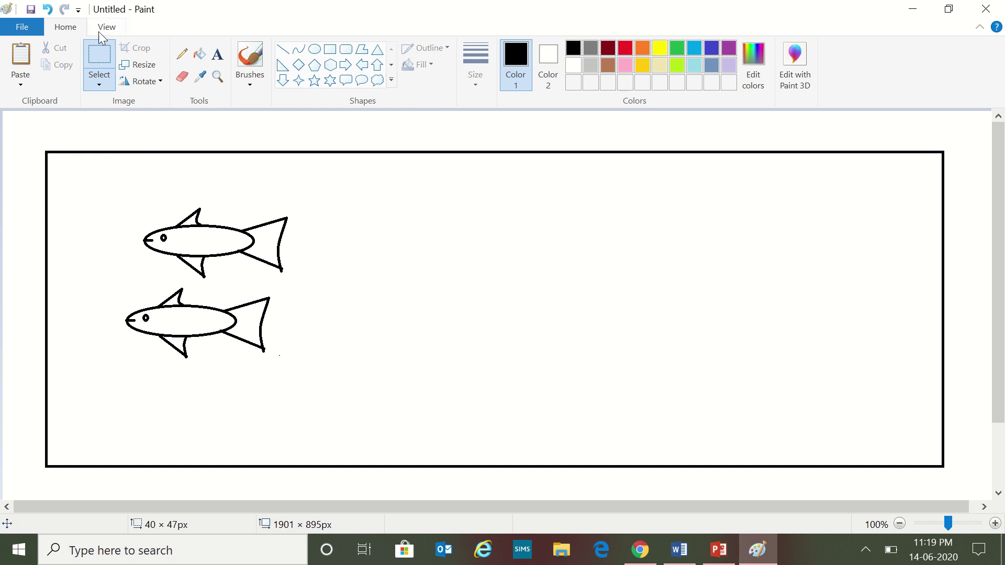
Flip the lower fish horizontally to face right and move it toward the centre
left_click(100, 57)
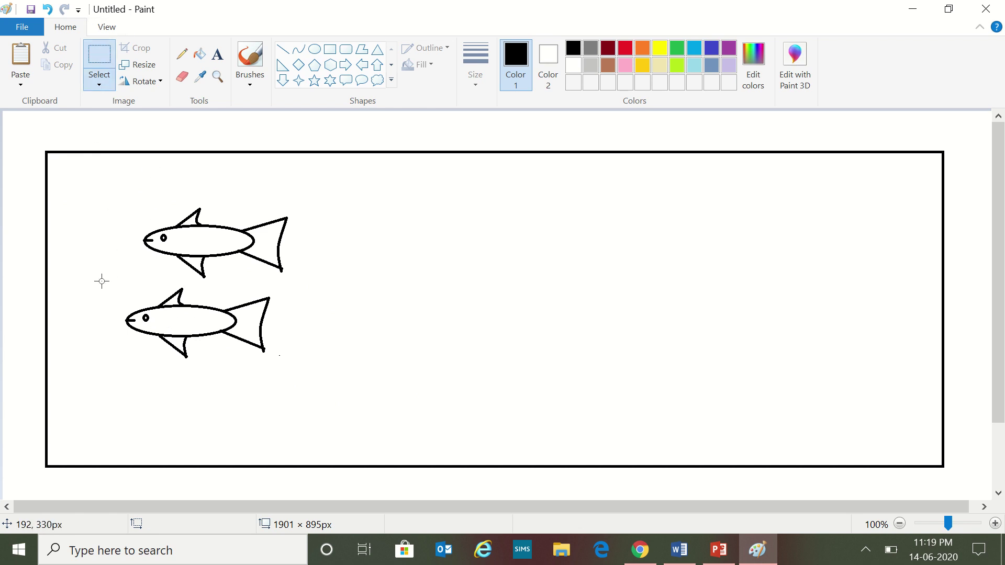
left_click_drag(101, 278, 298, 377)
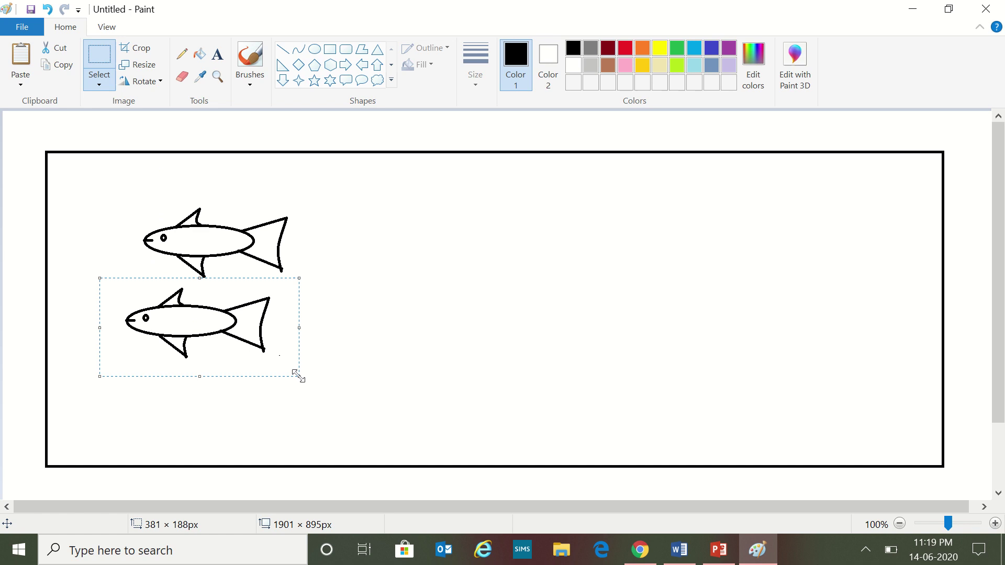
left_click(161, 81)
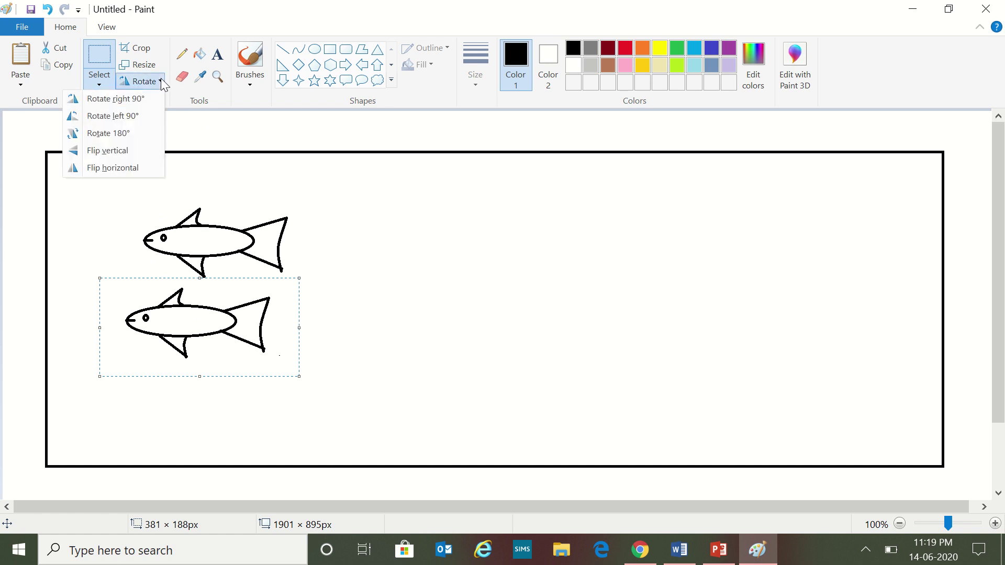
left_click(117, 167)
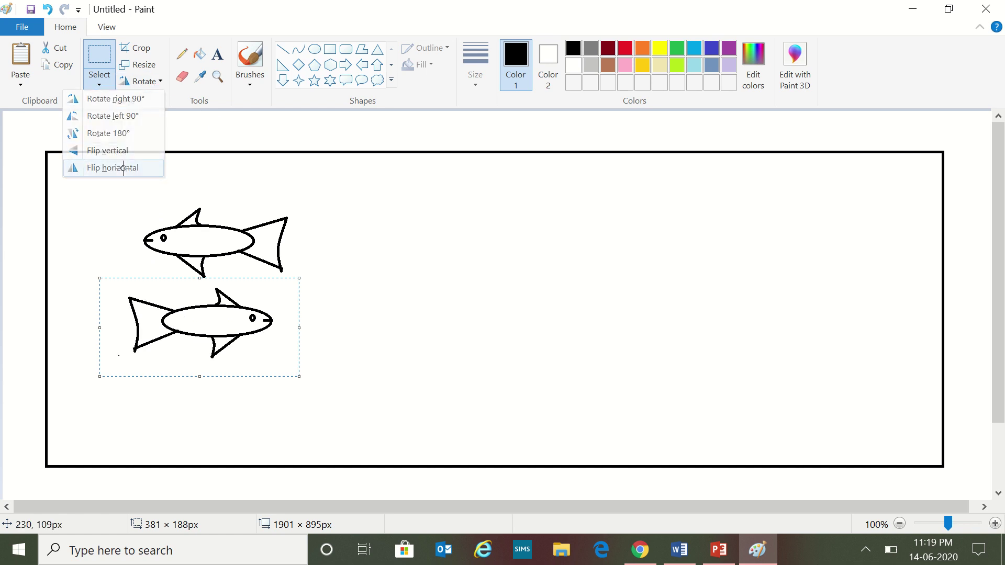
mouse_move(149, 278)
left_mouse_down()
mouse_move(477, 251)
mouse_move(267, 290)
left_mouse_up()
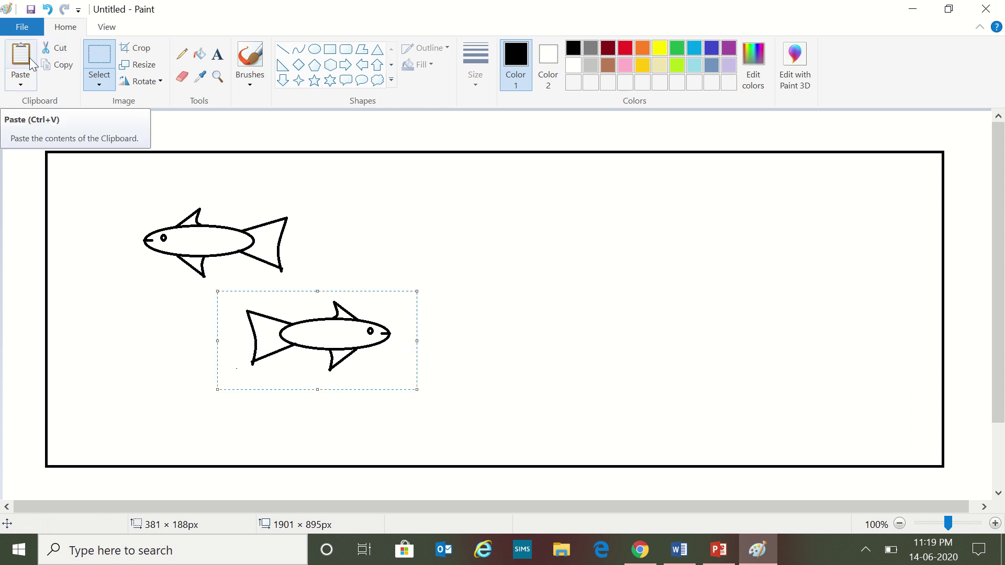
Paste another fish and place it right of the middle fish
left_click(29, 57)
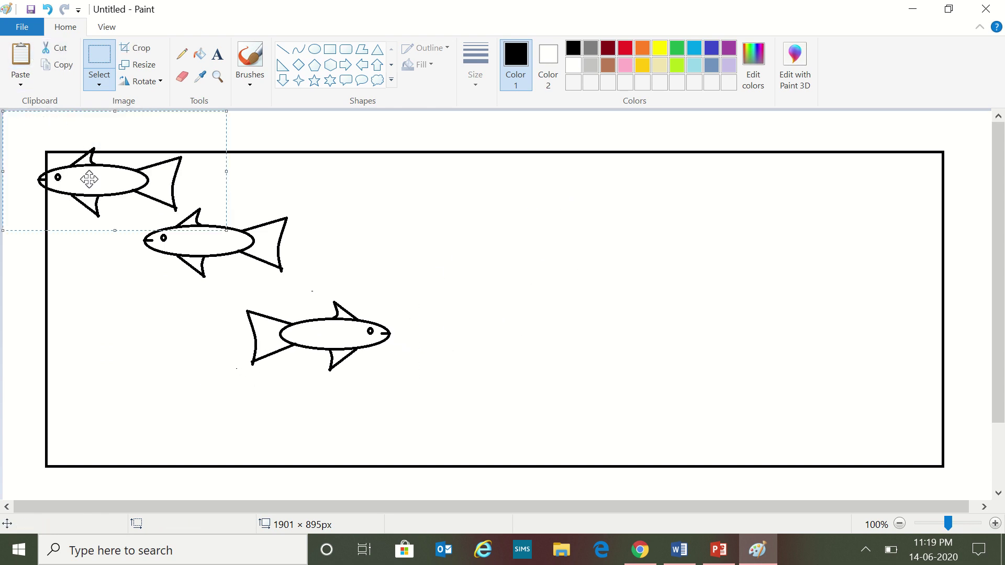
left_click_drag(89, 178, 423, 230)
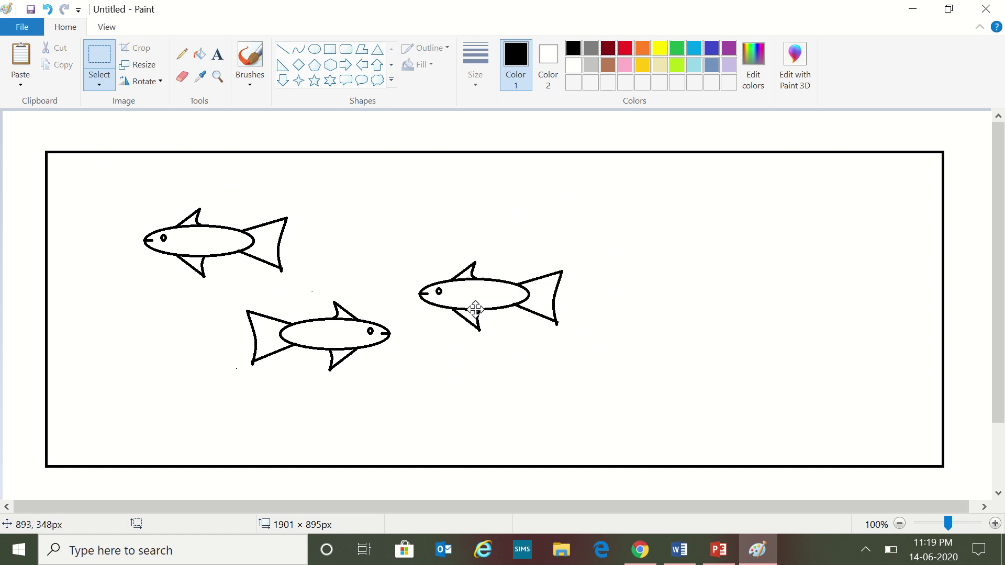
mouse_move(422, 231)
left_mouse_down()
mouse_move(449, 401)
mouse_move(485, 351)
left_mouse_up()
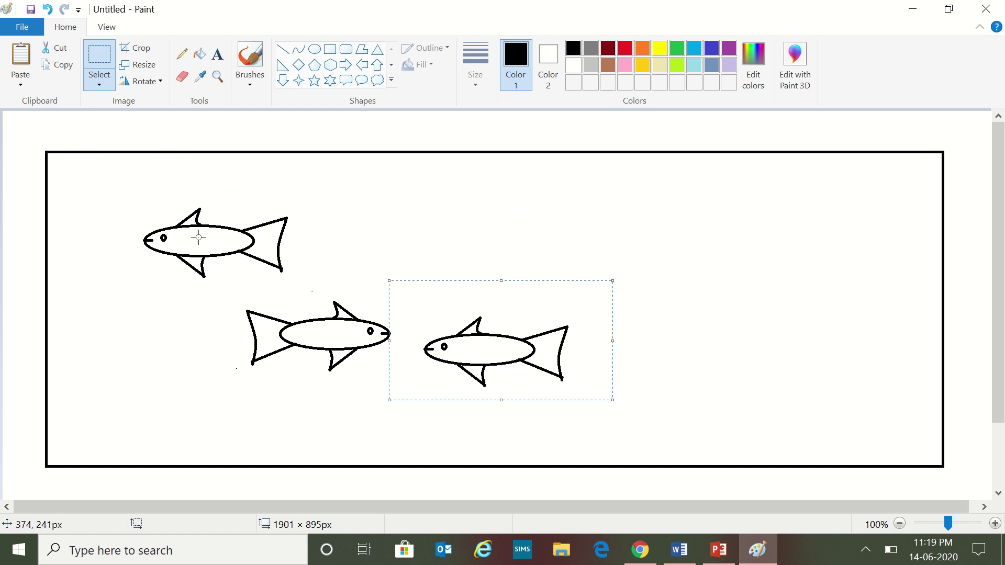
Paste one more fish, flip it to face right and move it to the top right
left_click(27, 58)
left_click(147, 83)
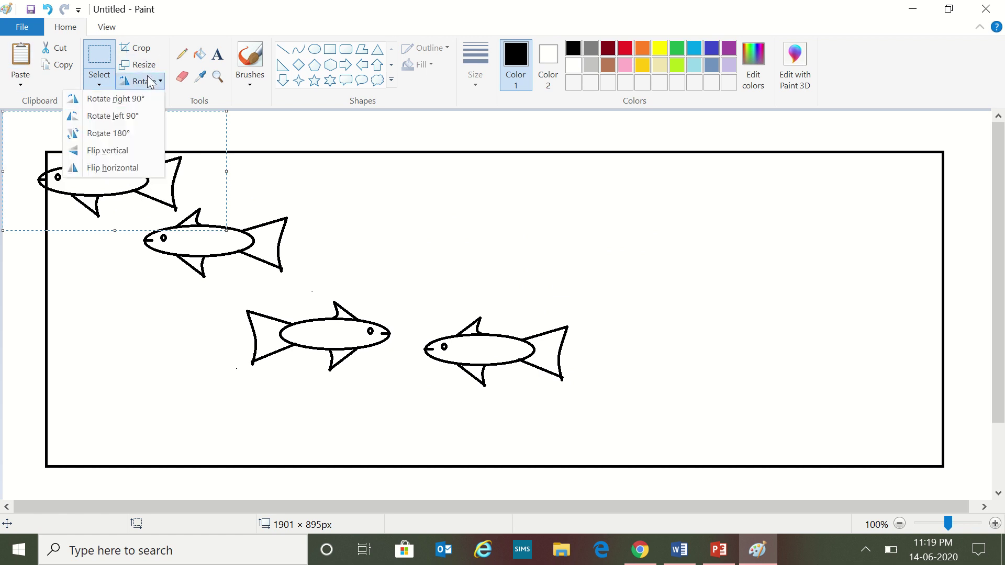
left_click(130, 165)
mouse_move(131, 162)
left_mouse_down()
mouse_move(621, 216)
mouse_move(788, 223)
left_mouse_up()
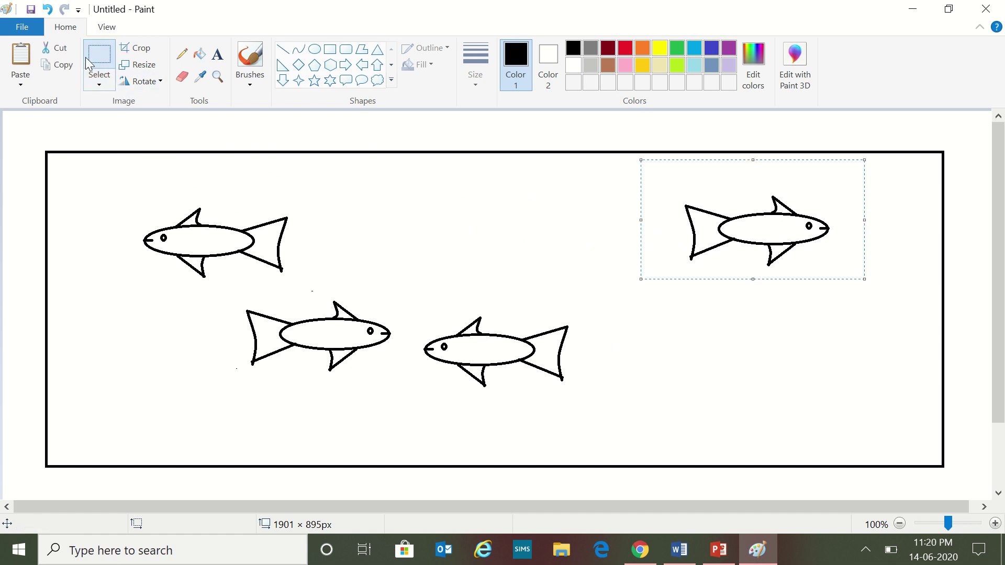
Paste a fifth fish and place it in the tank's lower right
left_click(23, 59)
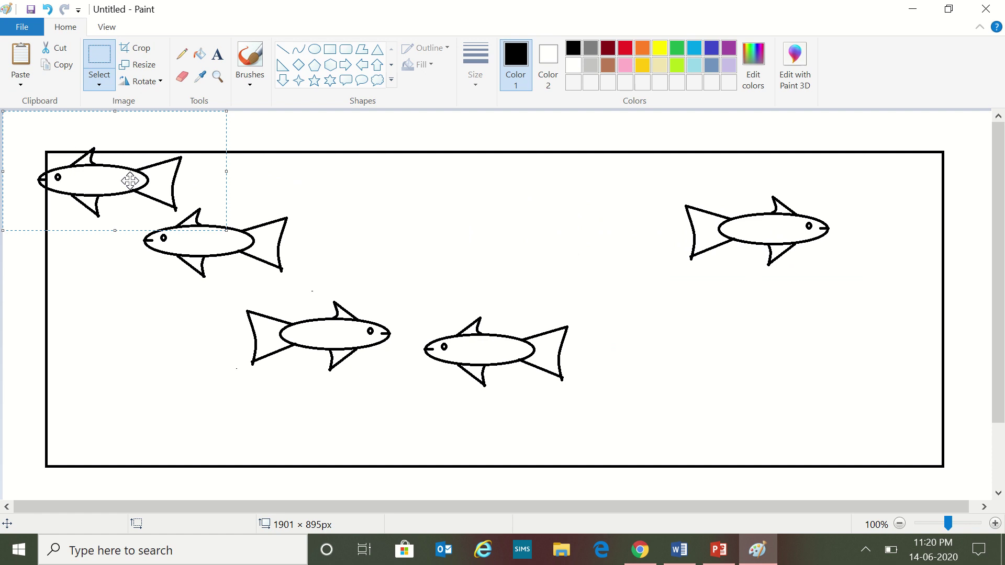
mouse_move(130, 182)
left_mouse_down()
mouse_move(533, 250)
mouse_move(763, 378)
left_mouse_up()
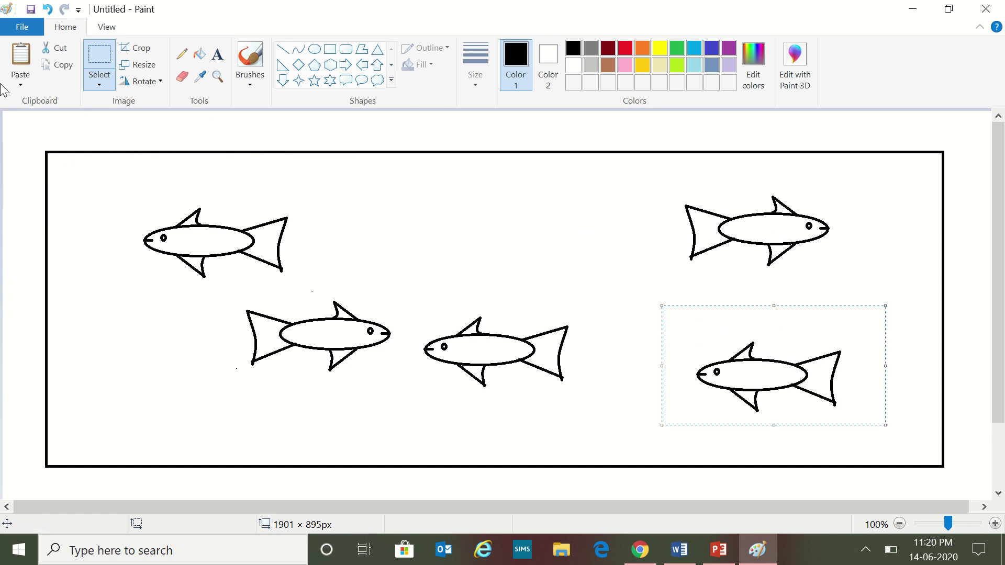
Draw the first curved, pointed weed blade rising from the tank's bottom left
left_click(302, 55)
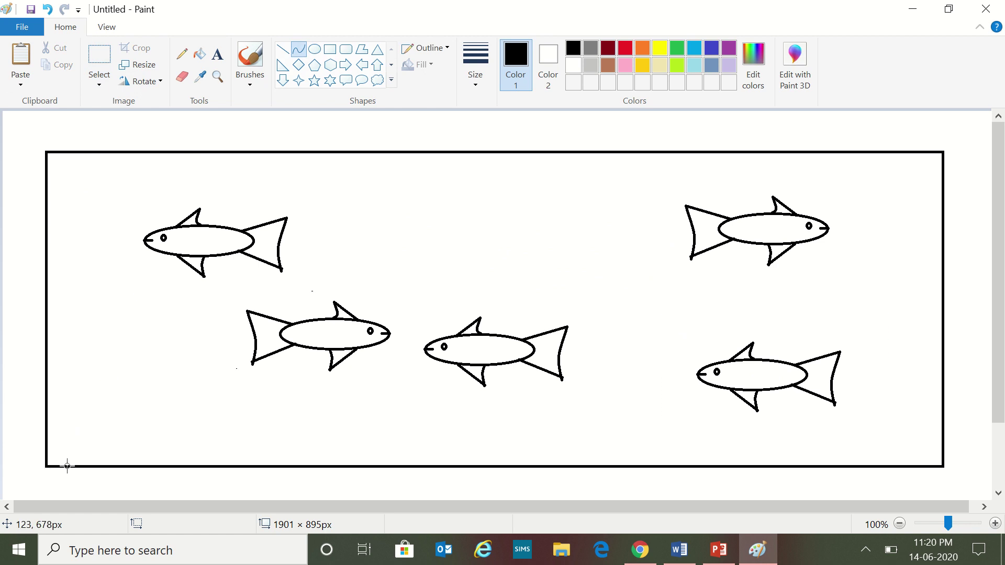
left_click_drag(67, 466, 74, 351)
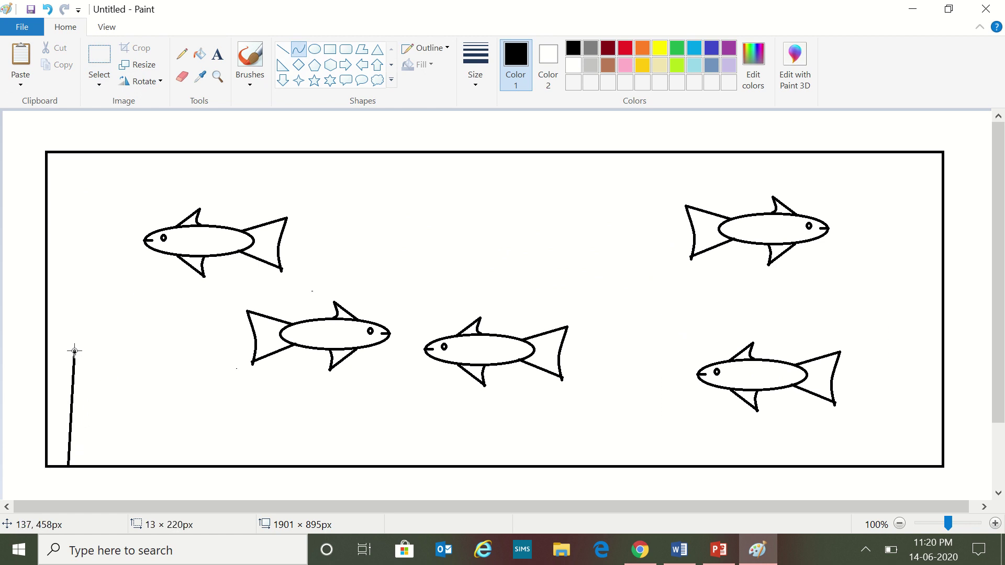
left_click_drag(73, 342, 73, 337)
left_click(86, 431)
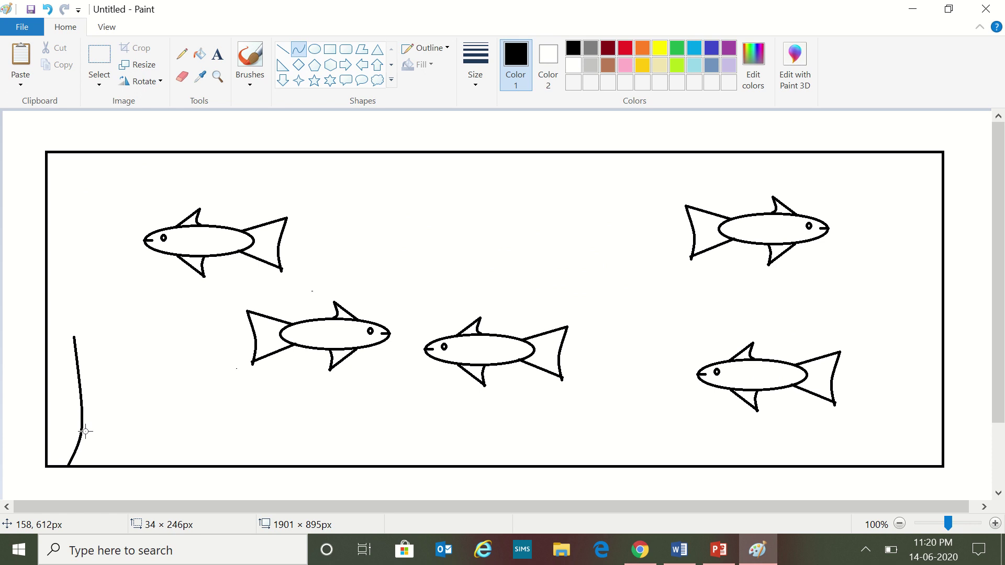
left_click(62, 376)
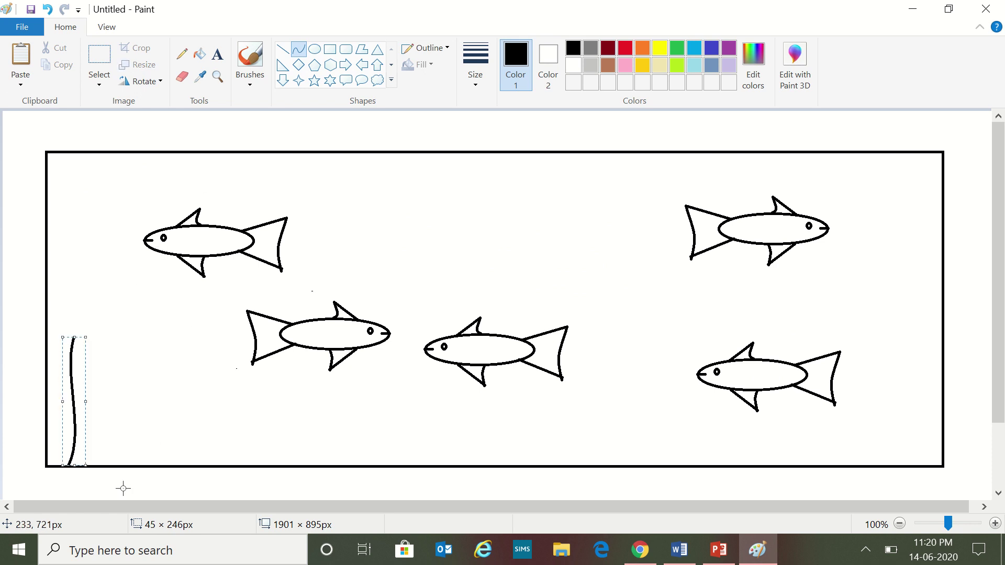
left_click_drag(101, 464, 74, 332)
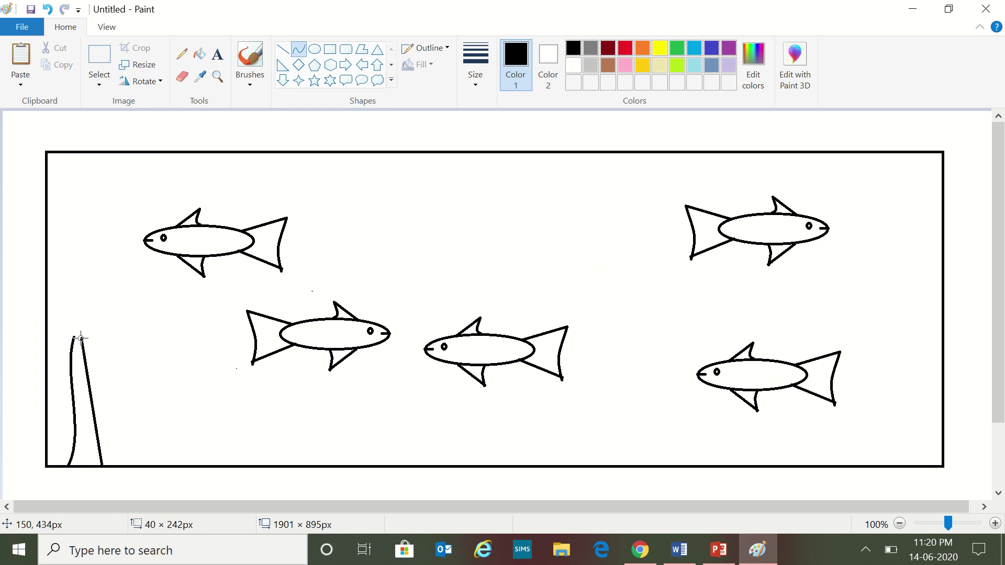
left_click(108, 433)
left_click(89, 418)
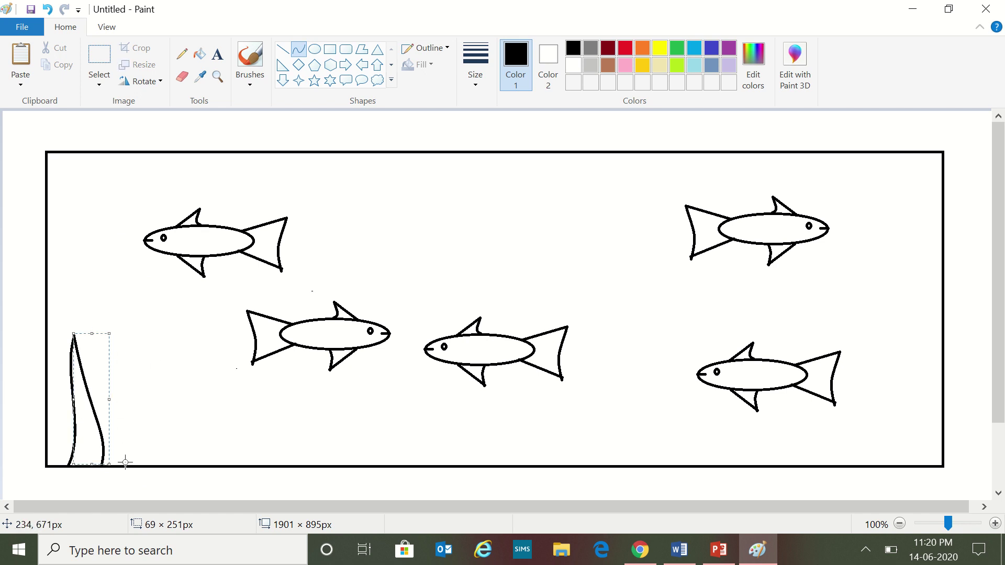
Draw a second curved weed blade beside the first
left_click_drag(125, 466, 125, 392)
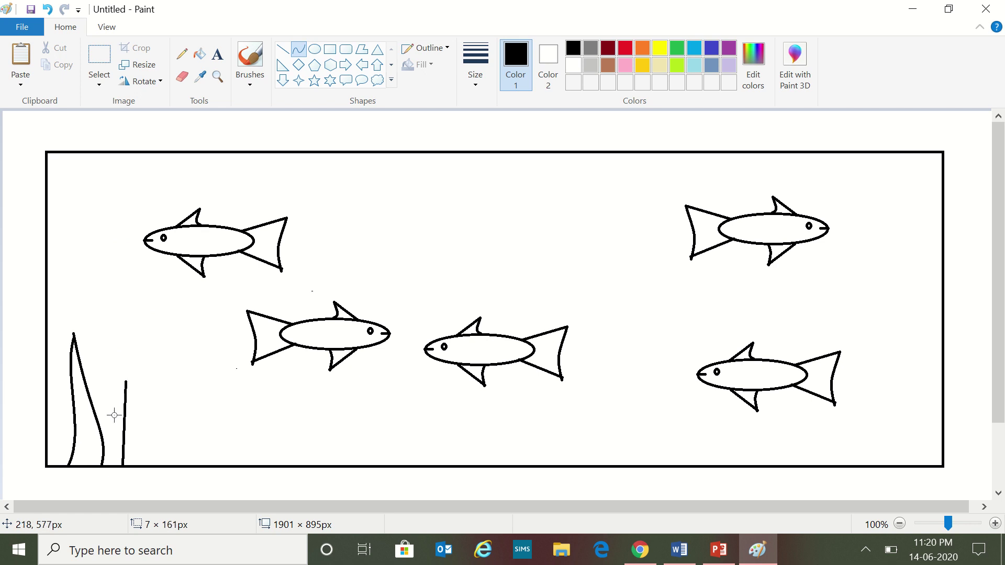
mouse_move(114, 416)
left_mouse_down()
mouse_move(124, 437)
mouse_move(126, 382)
left_mouse_up()
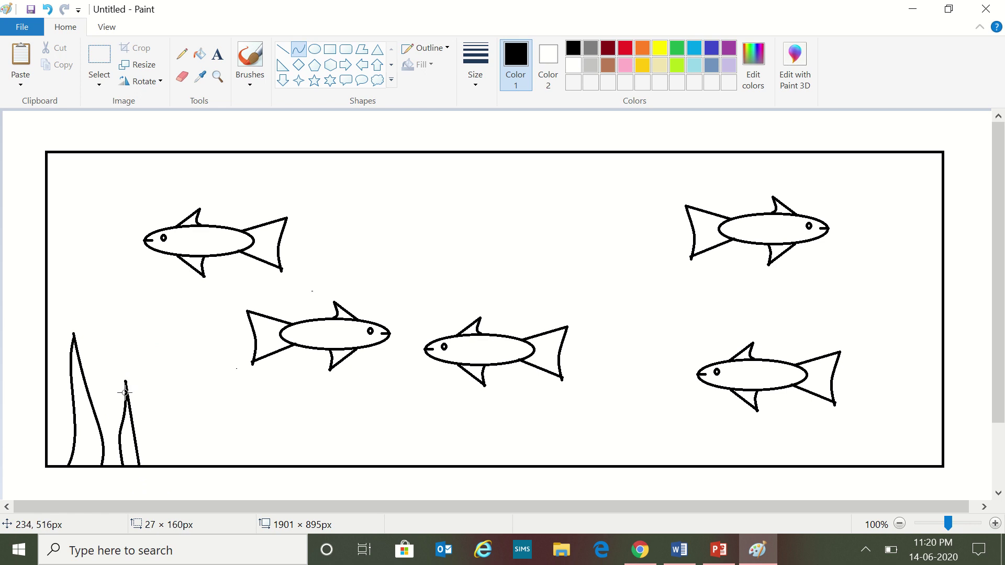
left_click_drag(124, 440, 123, 441)
left_click(135, 446)
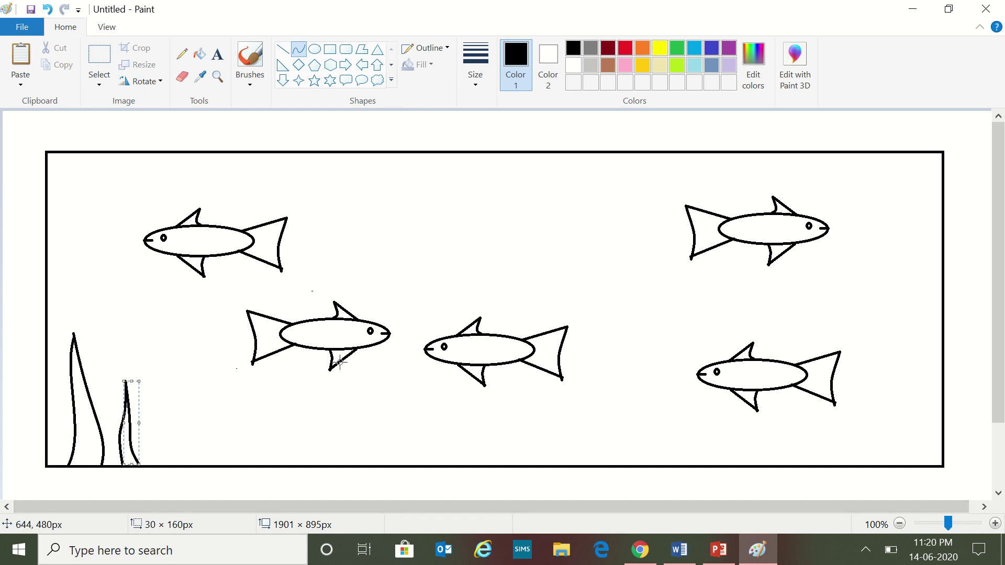
Draw three overlapping oval stones on the tank floor beneath the lower-right fish
left_click(314, 48)
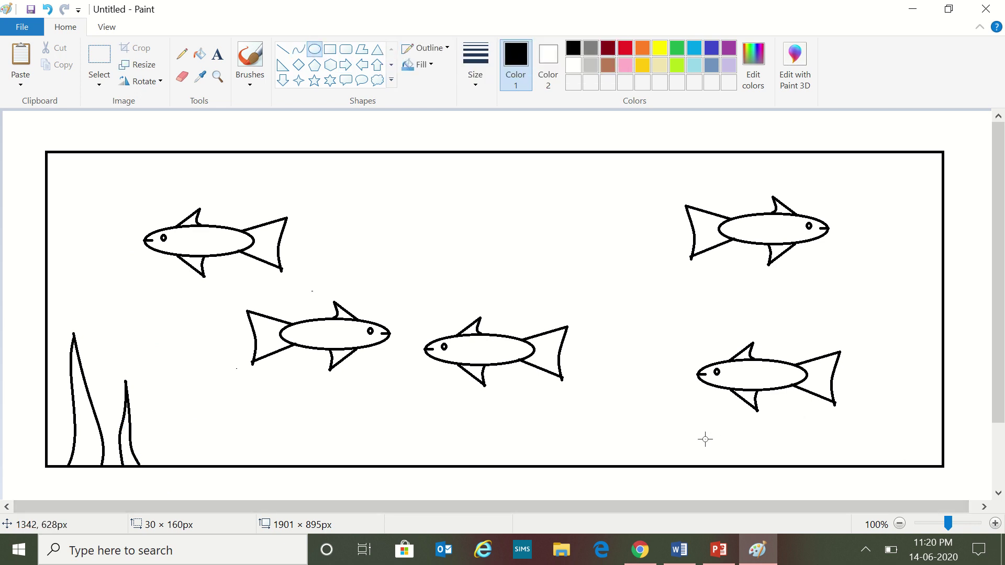
left_click_drag(705, 439, 795, 463)
left_click_drag(677, 418, 716, 456)
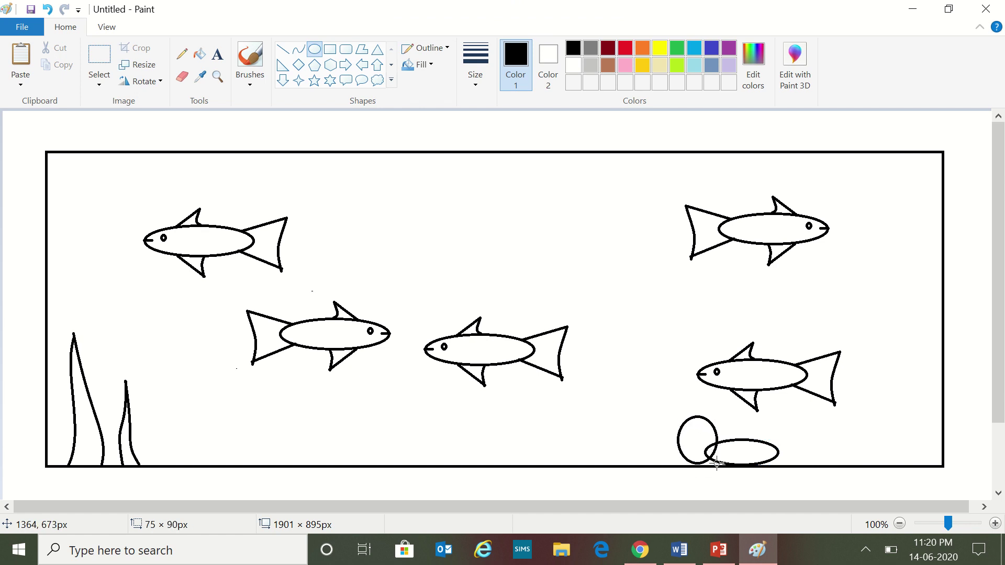
mouse_move(716, 456)
left_mouse_down()
mouse_move(653, 441)
mouse_move(665, 440)
left_mouse_up()
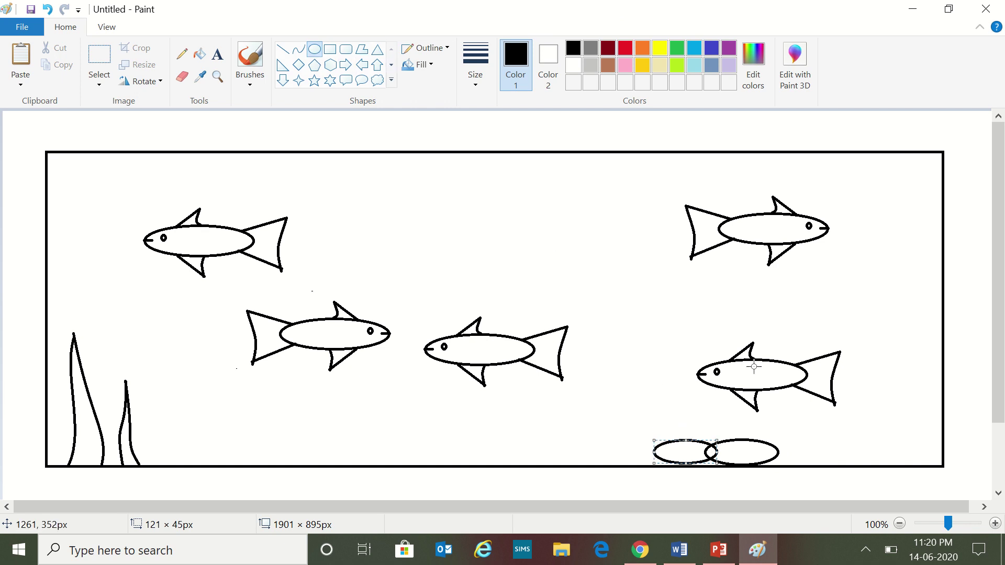
left_click_drag(675, 408, 736, 448)
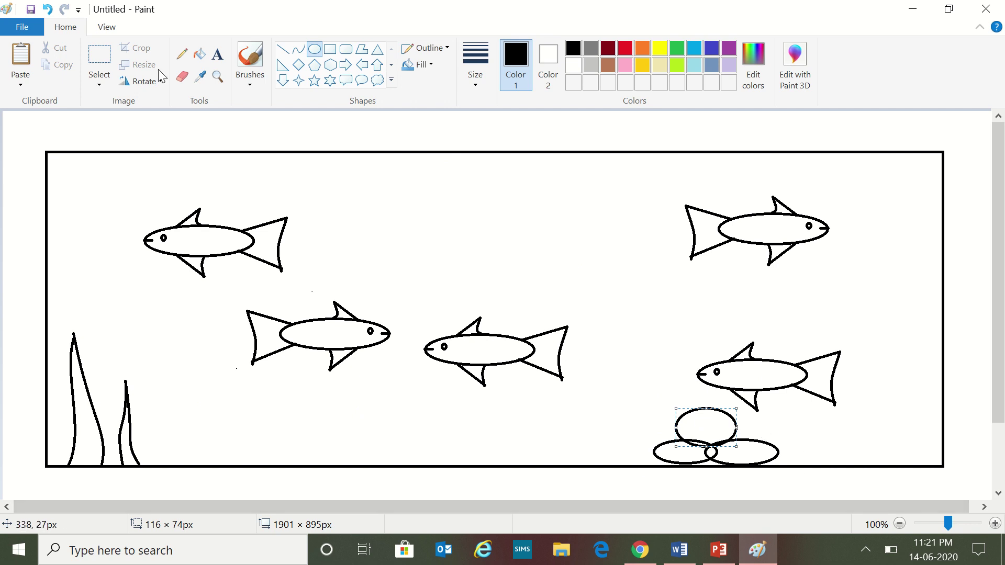
Fill three fish bodies and the middle-right fish's tail yellow with the fill bucket
left_click(201, 57)
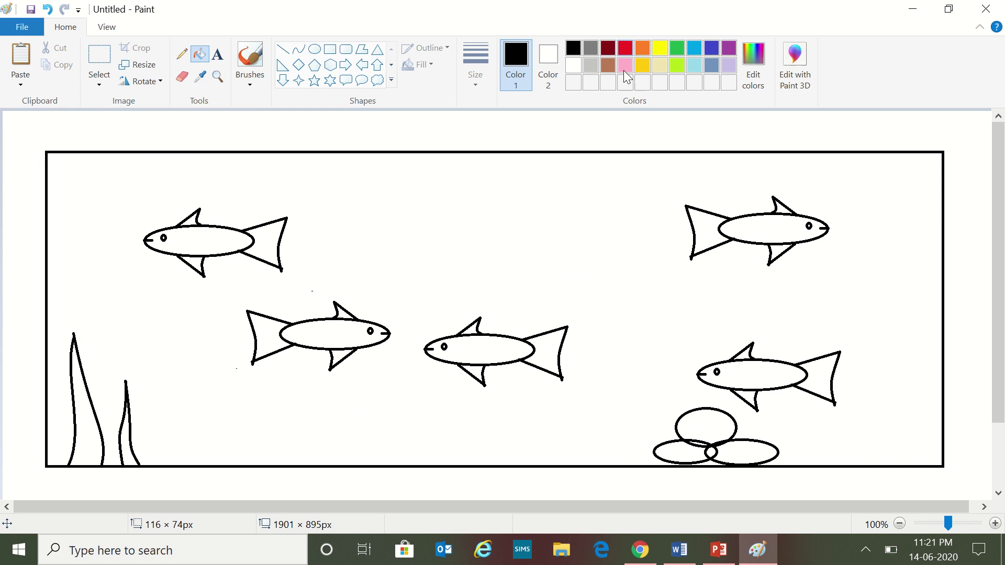
left_click(663, 48)
left_click(767, 226)
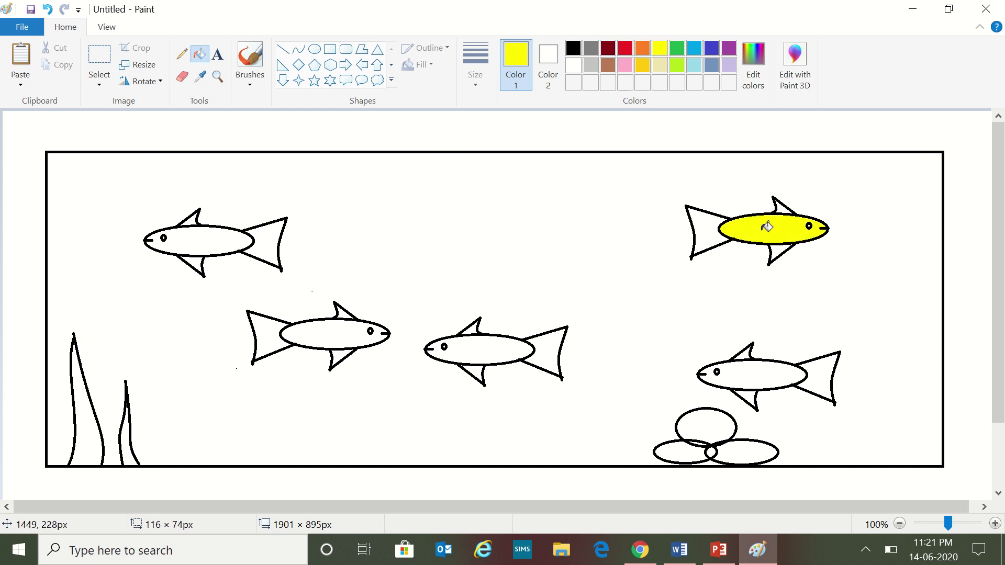
left_click(555, 339)
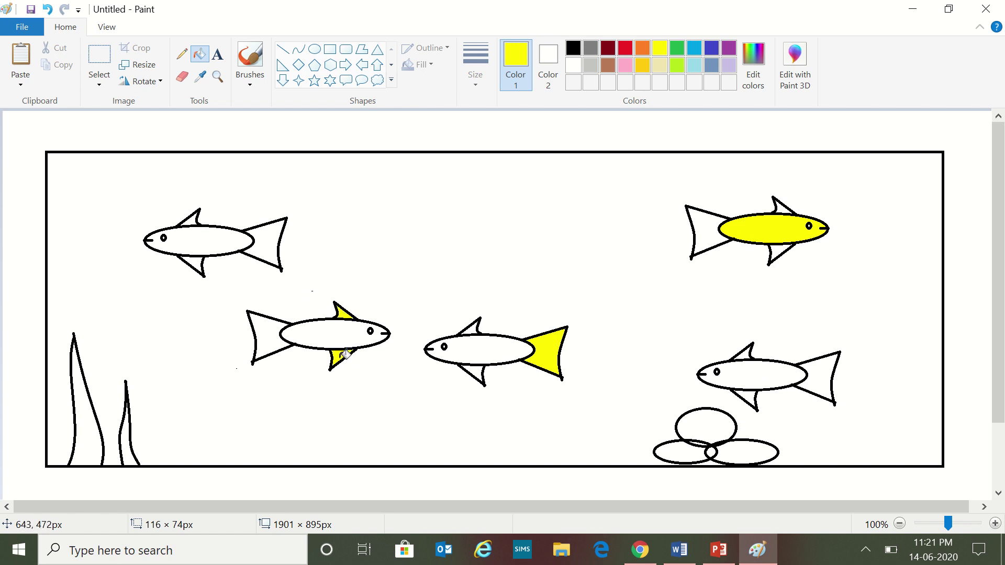
left_click(215, 238)
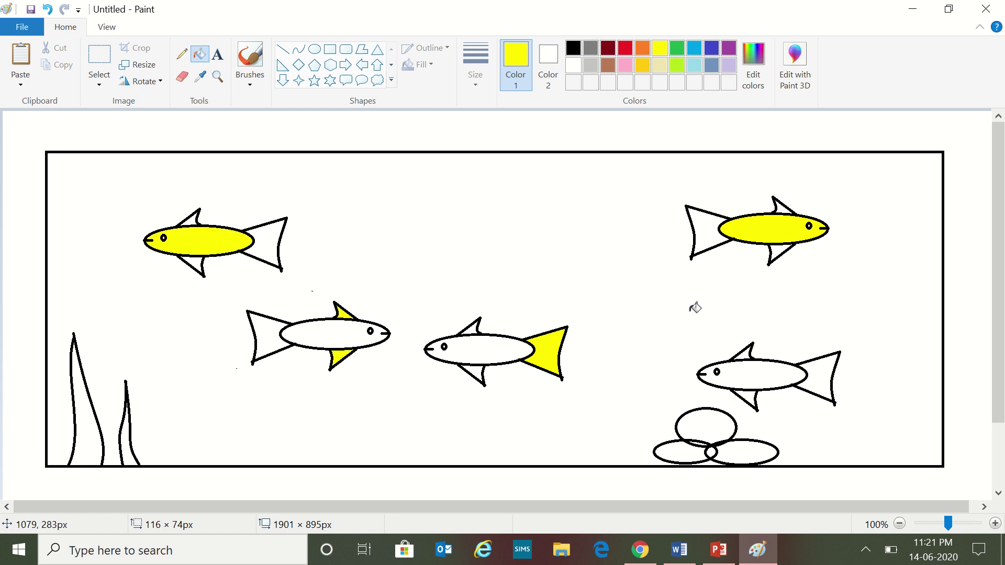
left_click(775, 378)
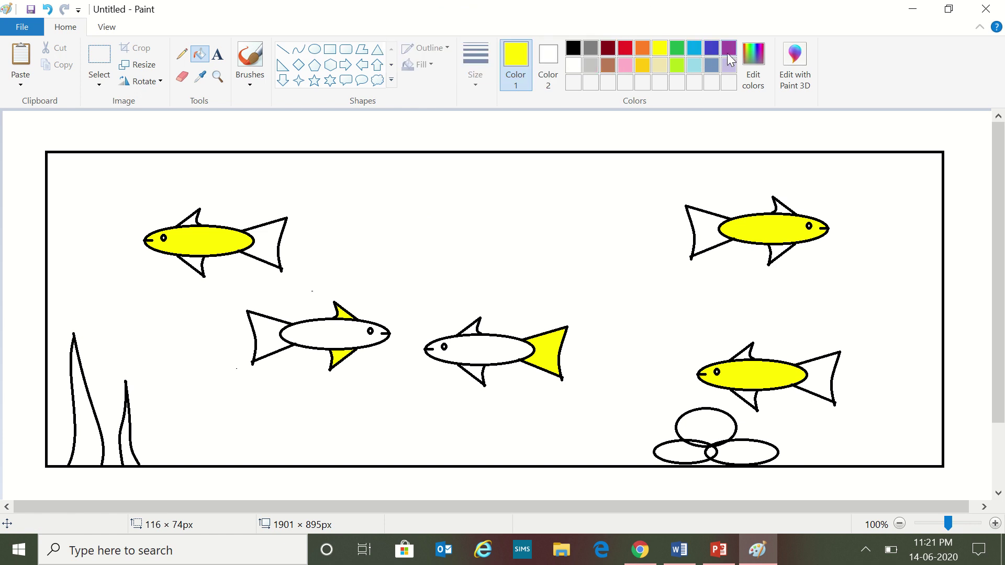
Colour the top-right fish's tail and fin light turquoise, undoing an accidental outline fill
left_click(695, 60)
left_click(704, 228)
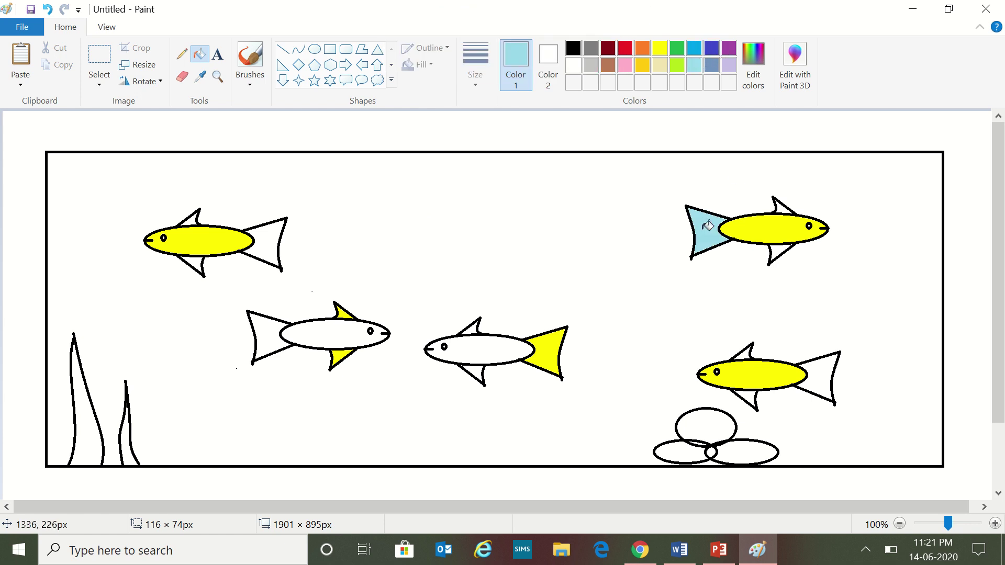
left_click(784, 252)
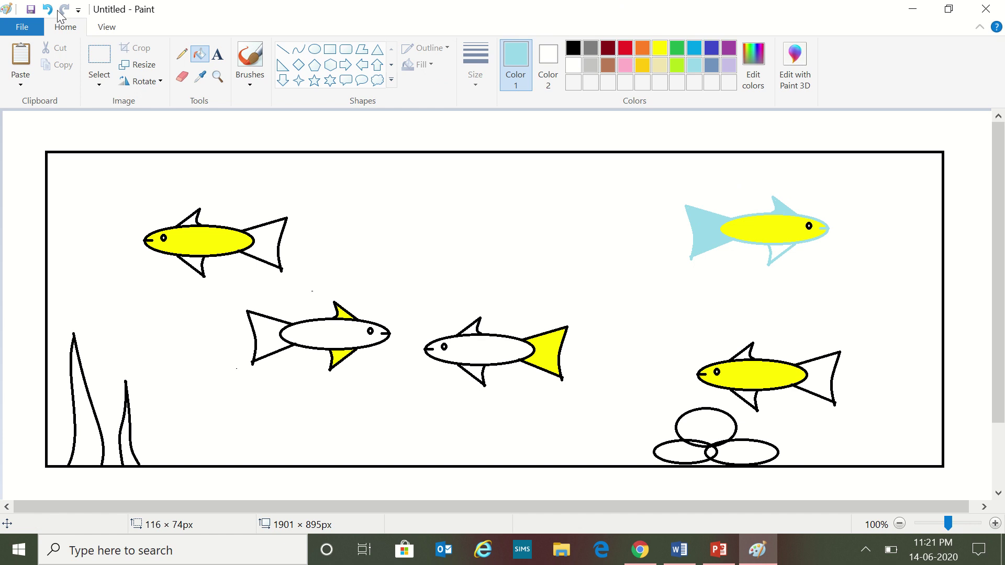
left_click(48, 9)
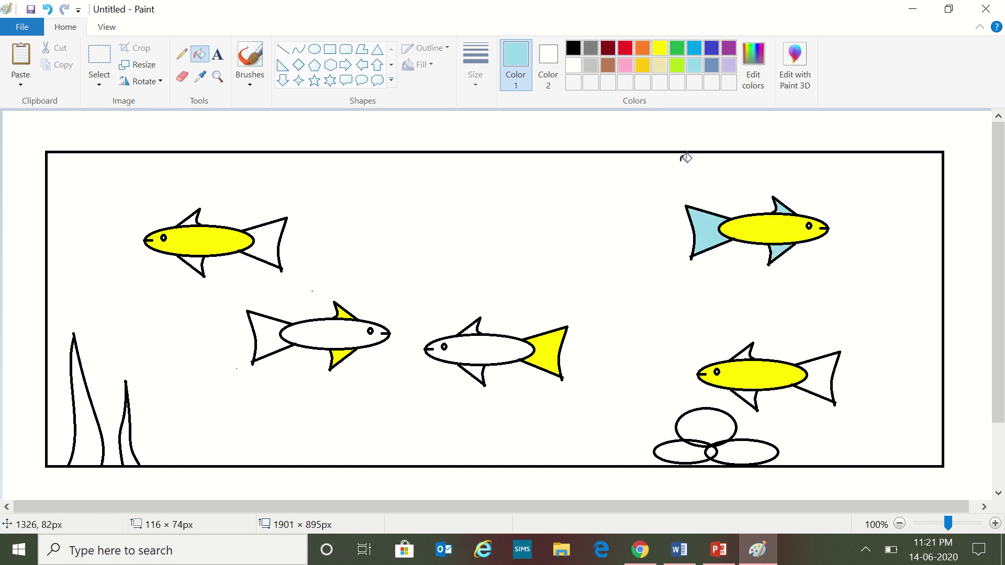
Try a bright blue water fill and undo it as too dark
left_click(692, 49)
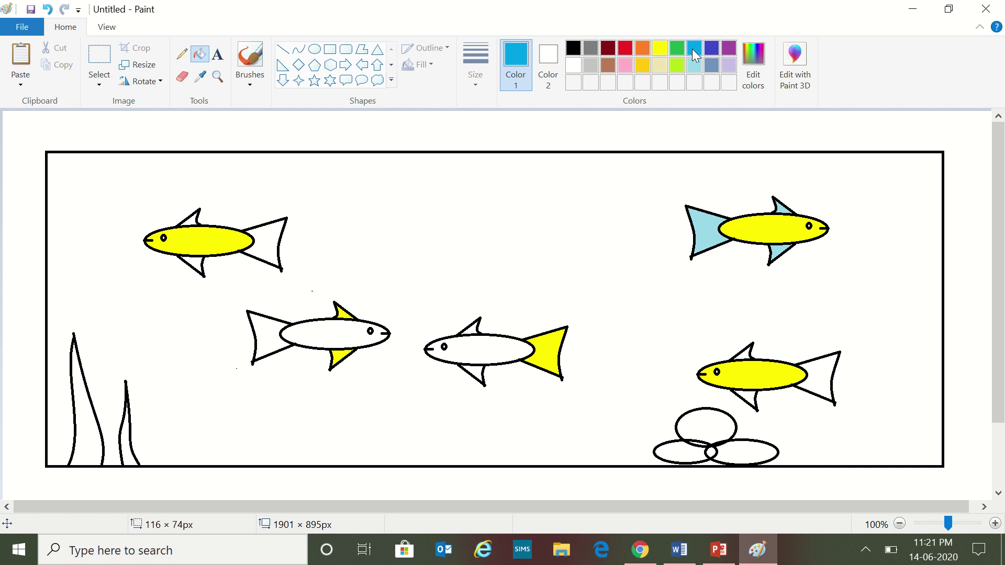
left_click(581, 208)
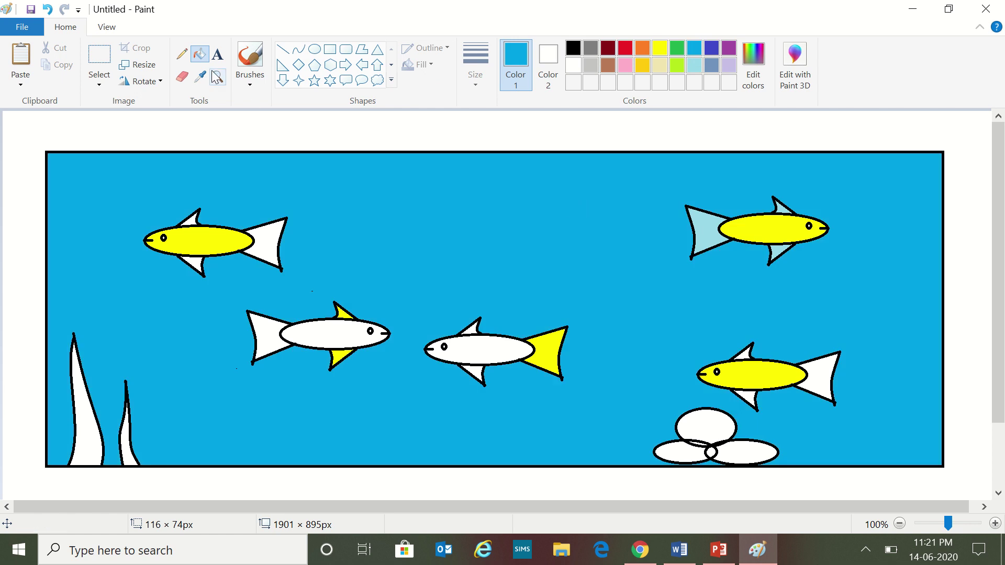
left_click(49, 9)
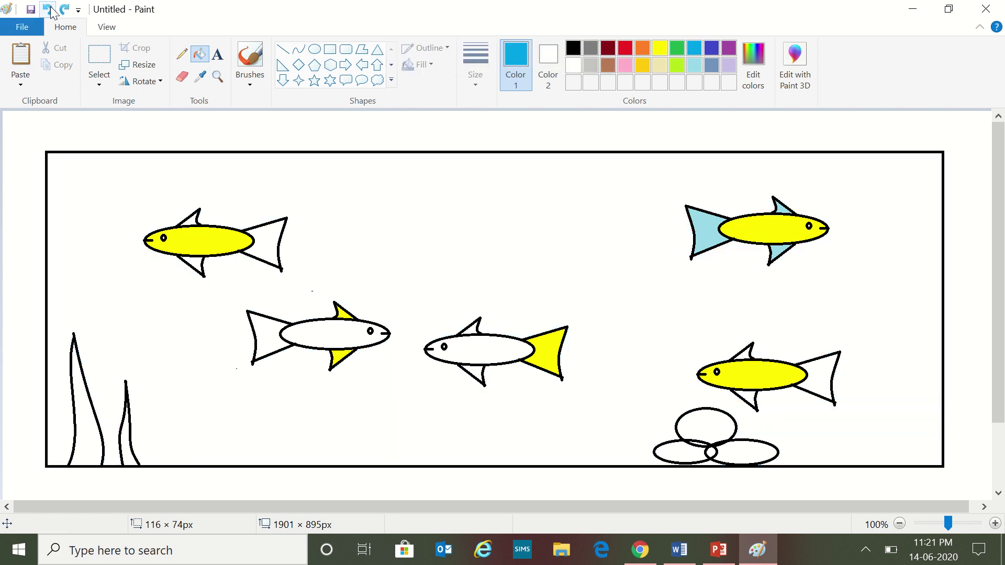
Mix a paler blue in Edit colors by raising luminance to 205 and keep it
left_click(762, 80)
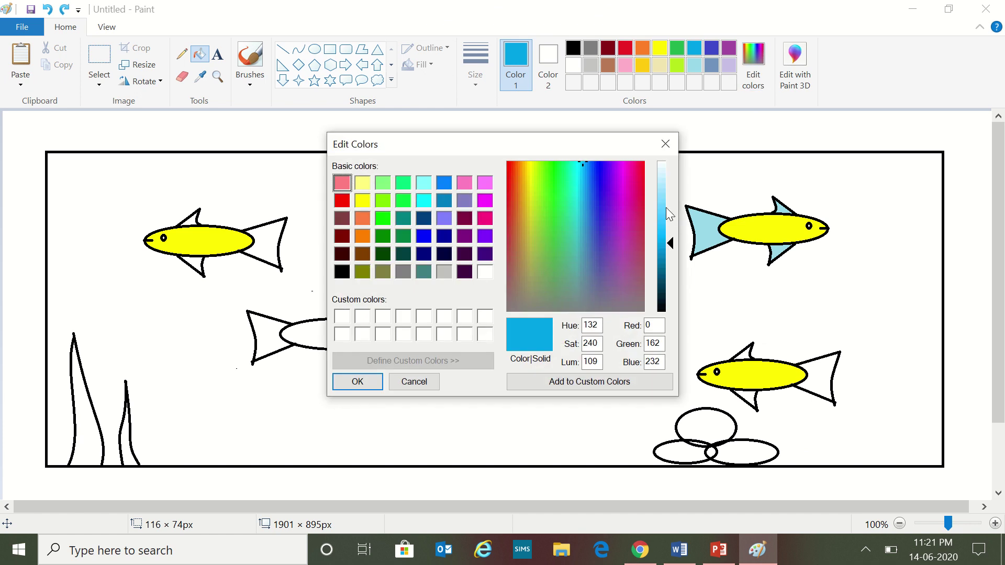
left_click(662, 185)
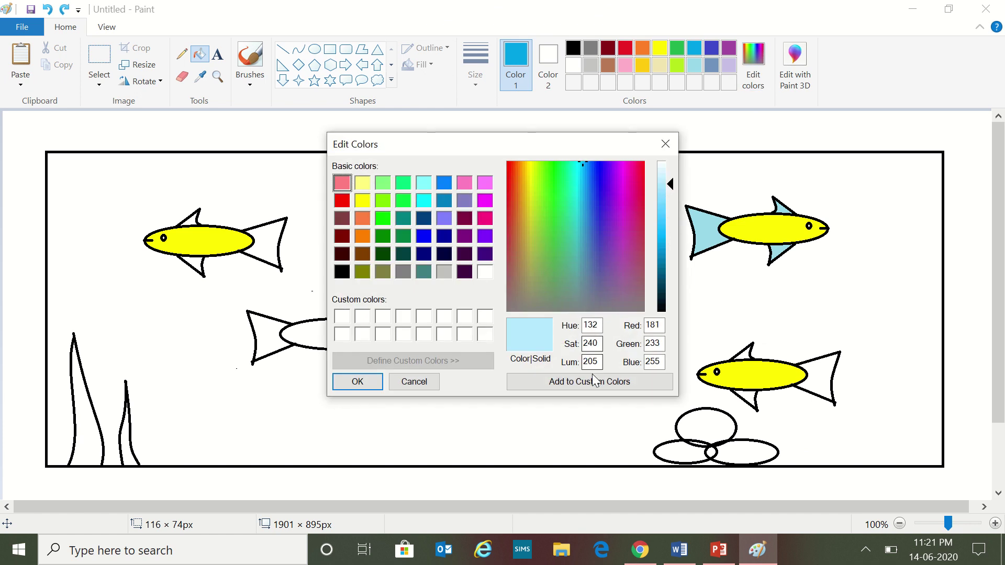
left_click(366, 382)
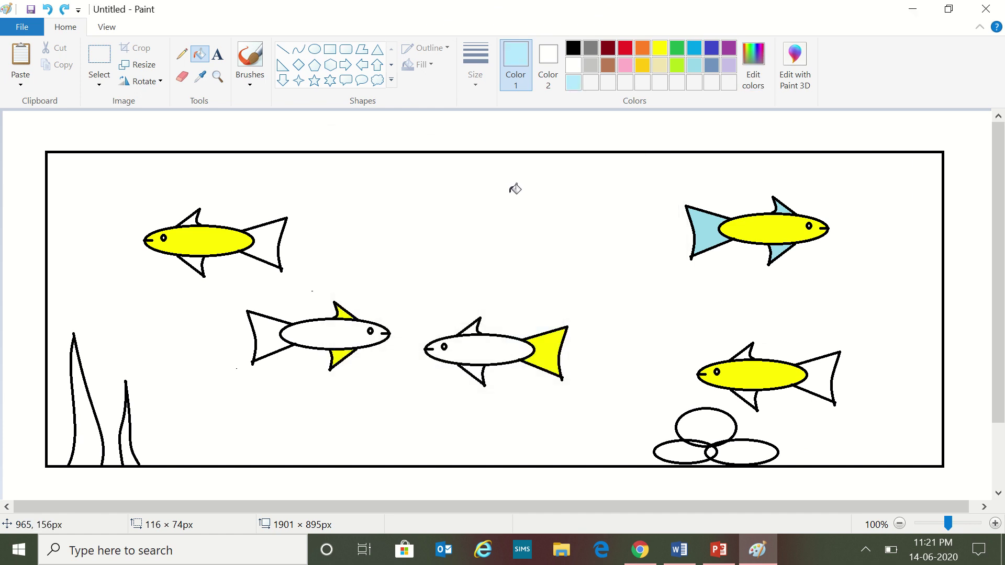
Fill the tank water pale blue, then recolour the top-right fish's tail and top fin deeper blue
left_click(532, 222)
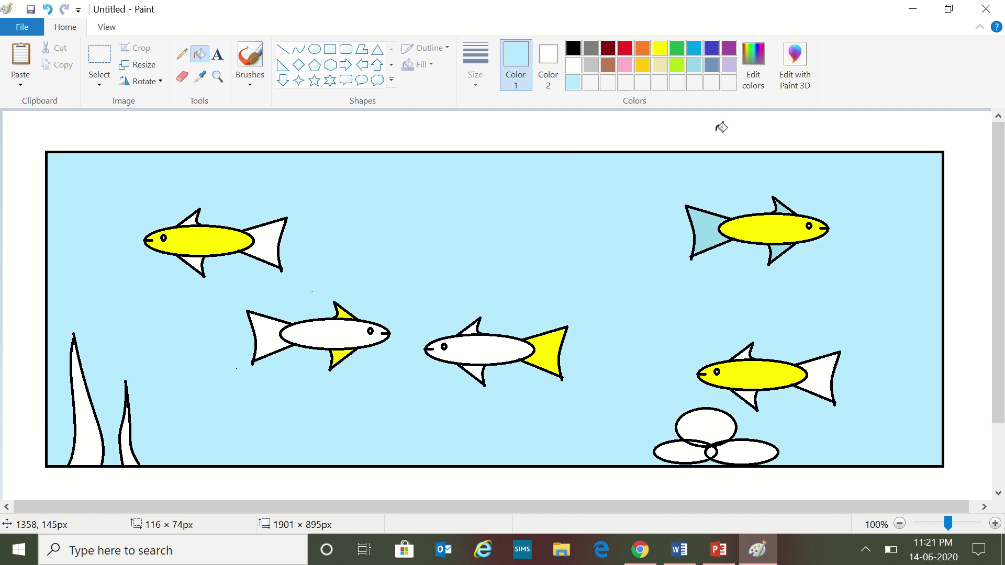
left_click(695, 48)
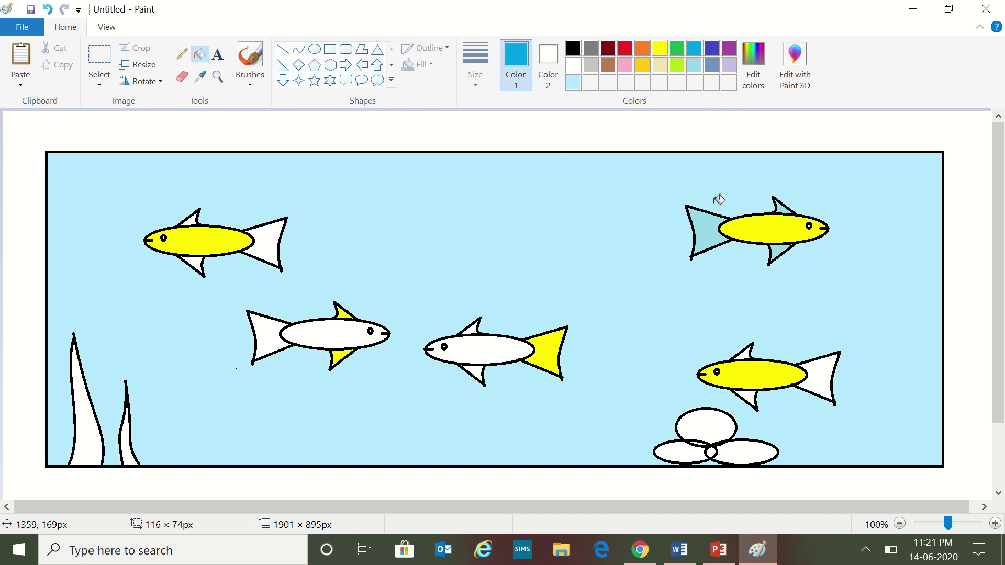
left_click(711, 226)
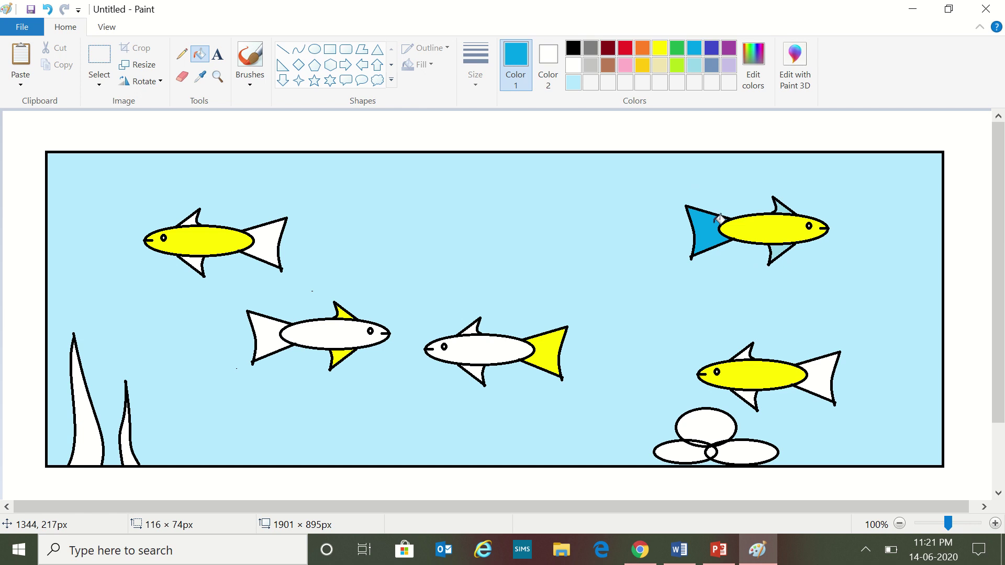
left_click(783, 206)
Fill both seaweed blades lime green
left_click(679, 64)
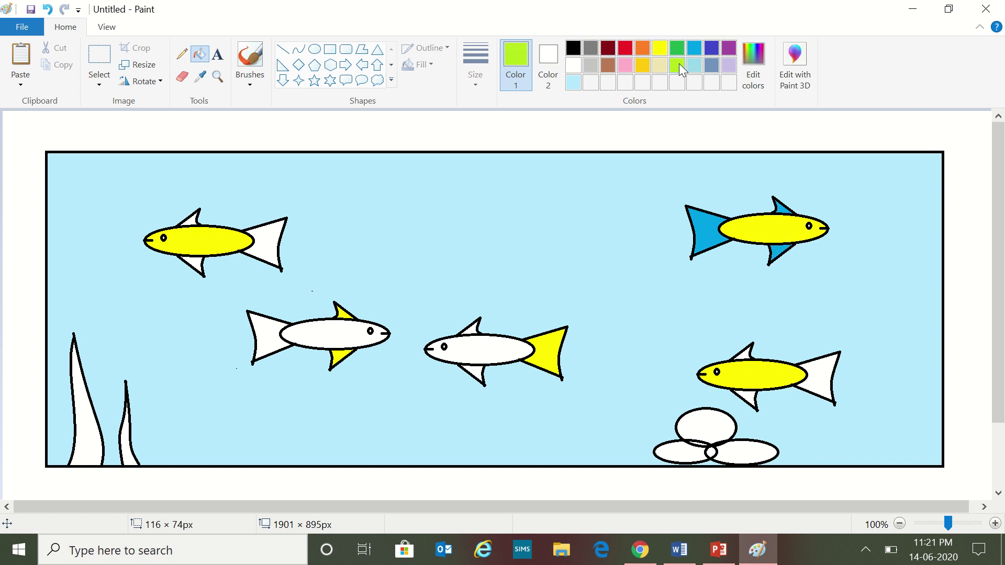
left_click(91, 428)
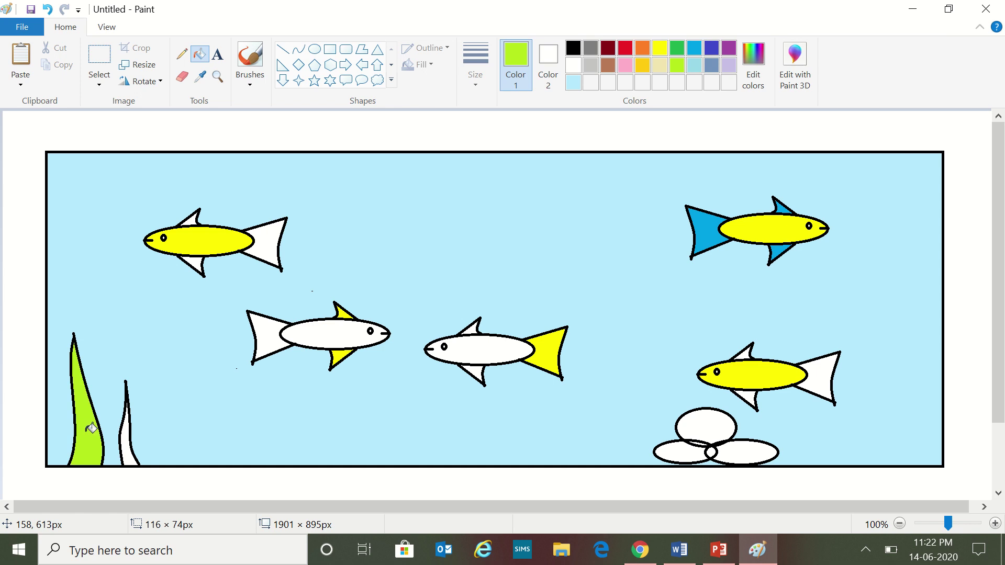
left_click(128, 443)
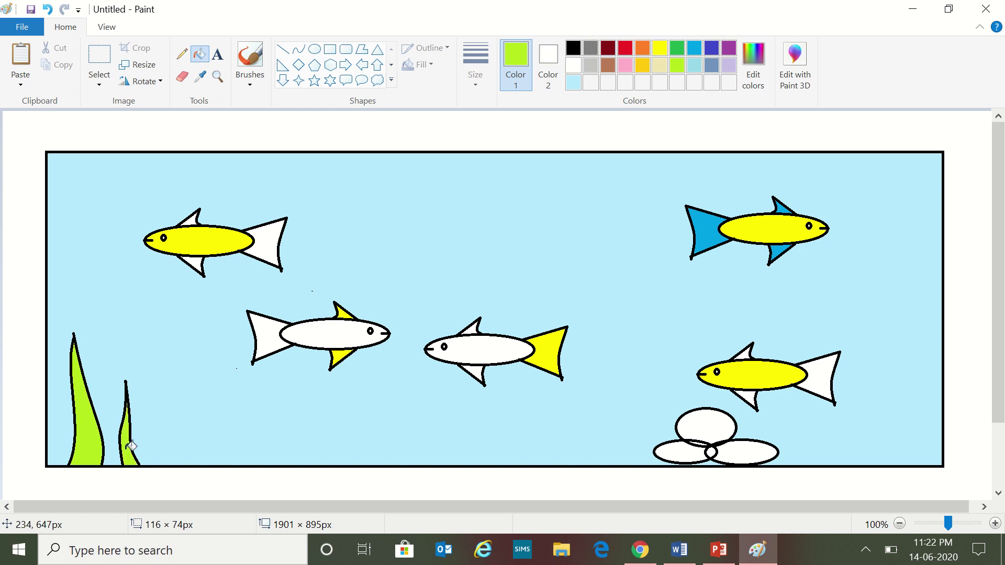
Fill the three bottom stones and the gap between them brown
left_click(610, 62)
left_click(709, 416)
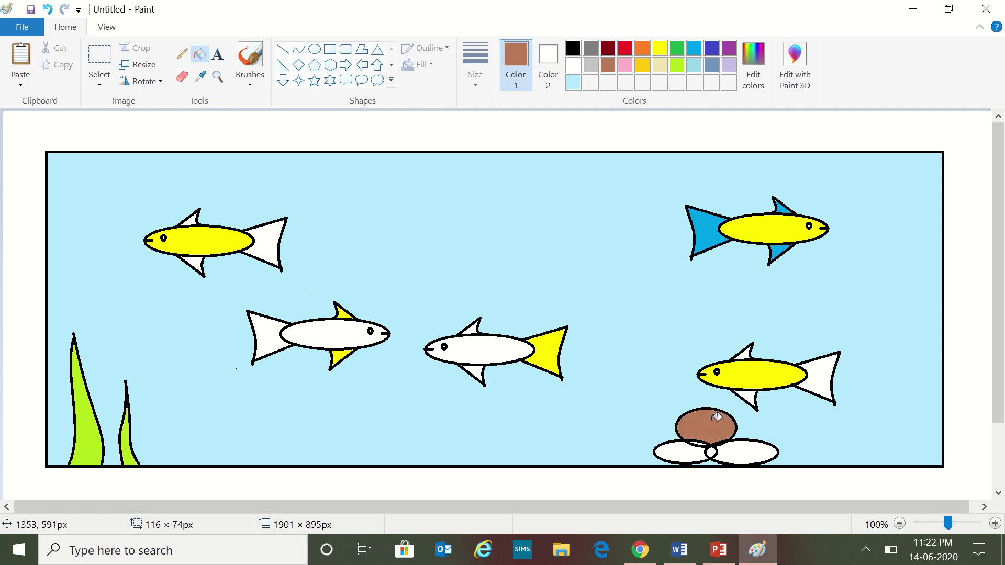
left_click(696, 450)
left_click(753, 446)
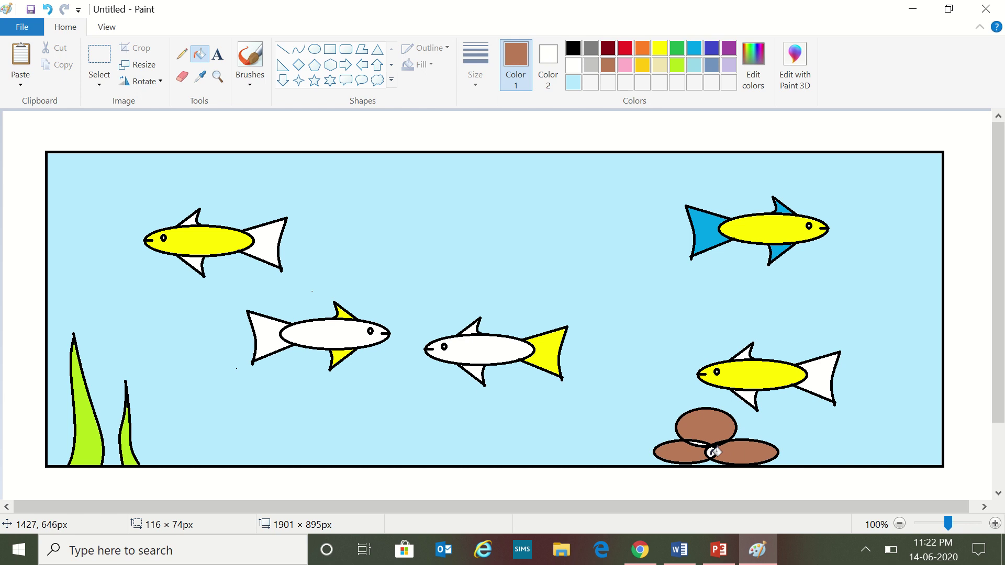
left_click(711, 453)
Colour the middle-left fish's body and tail red and the centre fish's body orange
left_click(628, 47)
left_click(334, 331)
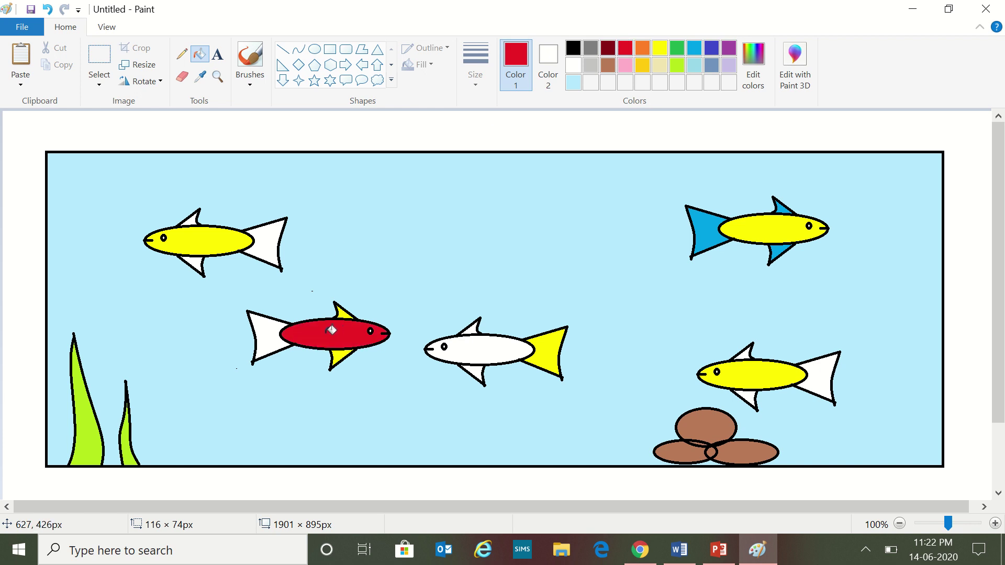
left_click(267, 324)
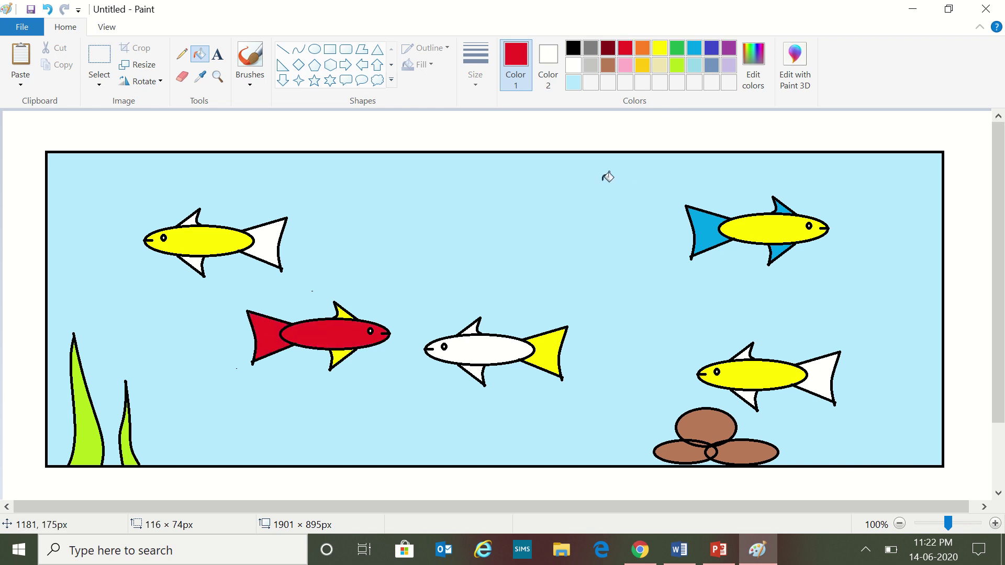
left_click(643, 48)
left_click(498, 347)
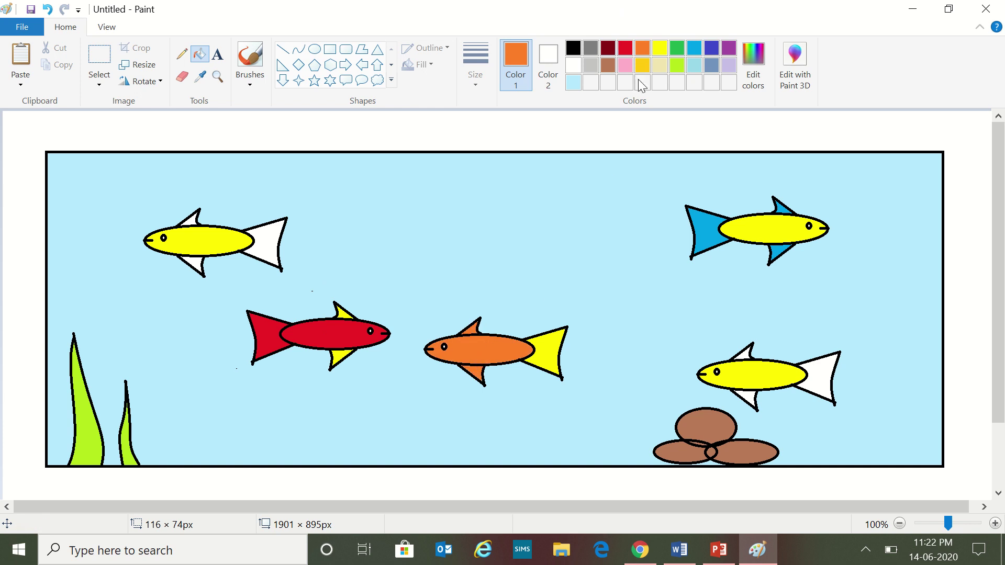
Fill the lower-right fish's tail and the top-left fish's tail and bottom fin lime green
left_click(677, 65)
left_click(825, 373)
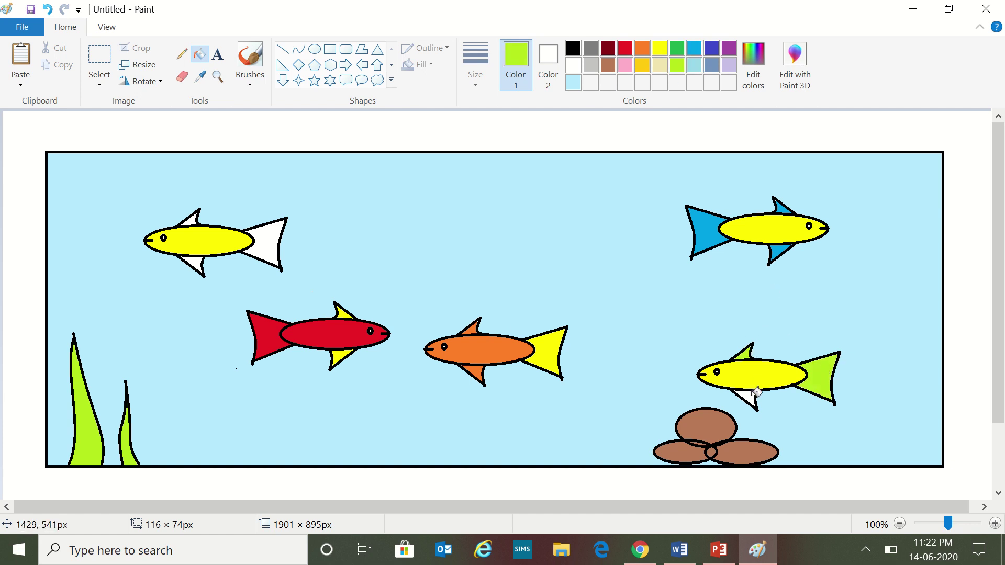
left_click(271, 238)
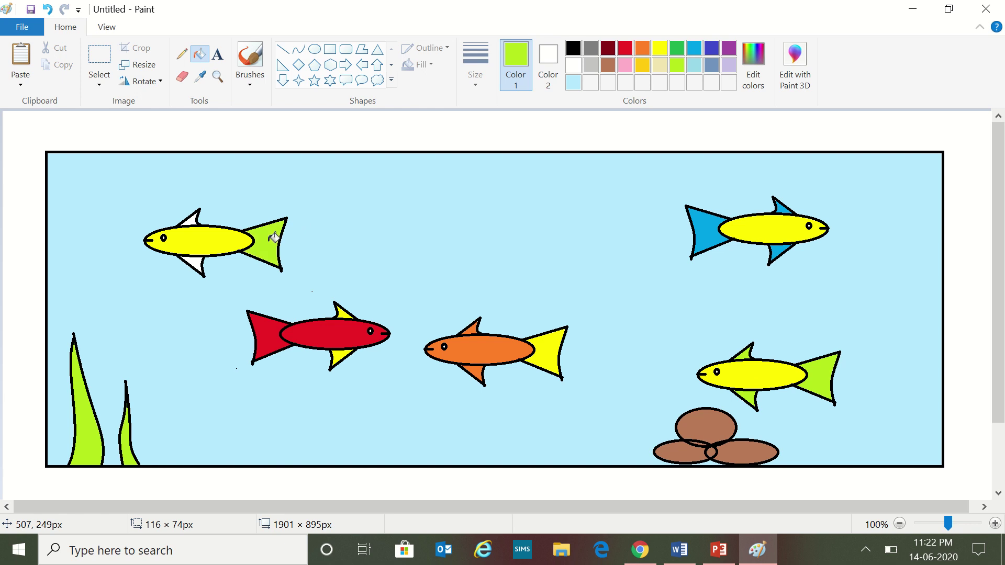
left_click(197, 259)
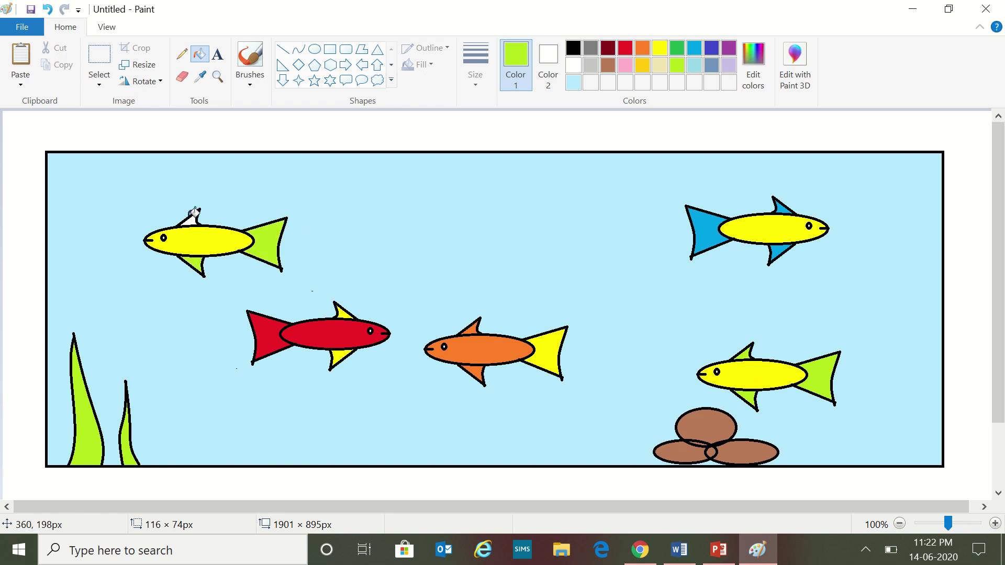